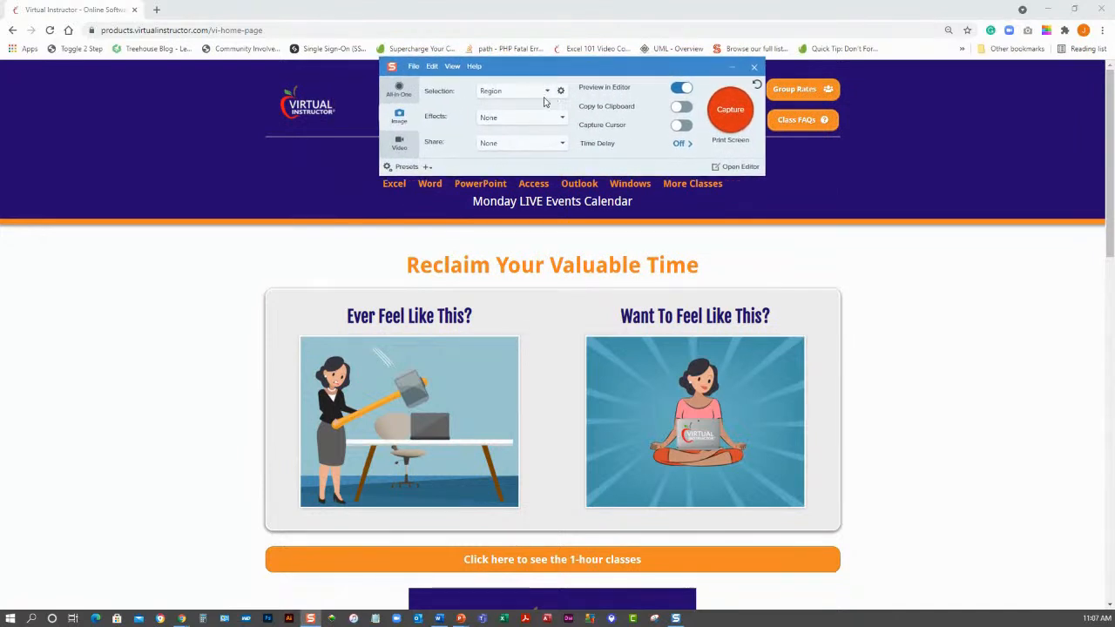
# Step: Capture the web page's full vertical length using the Scrolling Window selection with Start at top left of window turned on
pyautogui.click(547, 91)
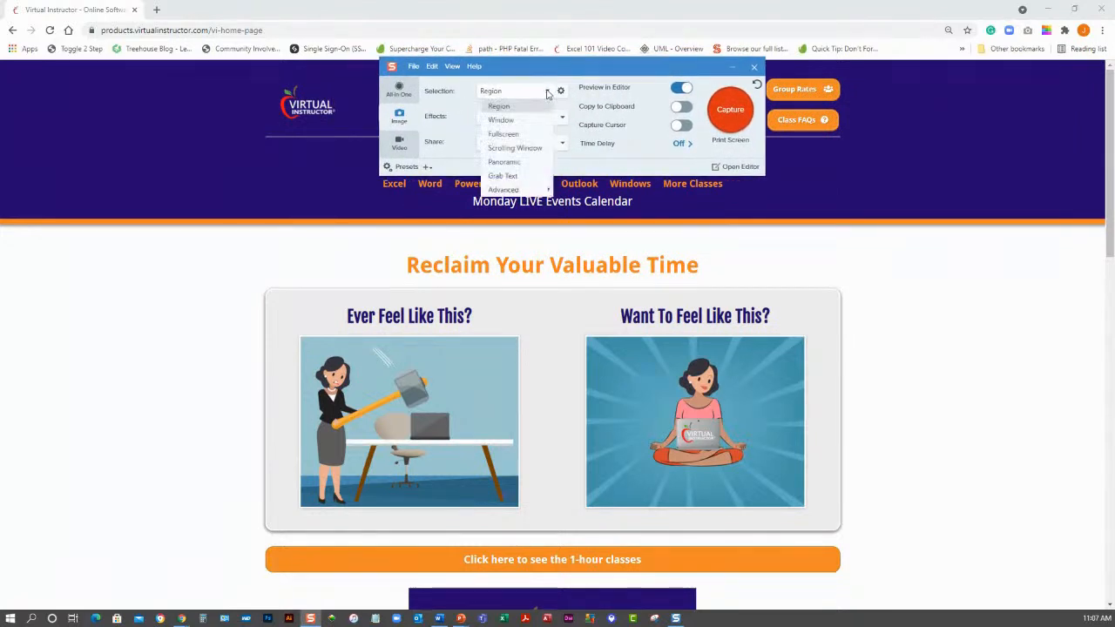
pyautogui.click(516, 148)
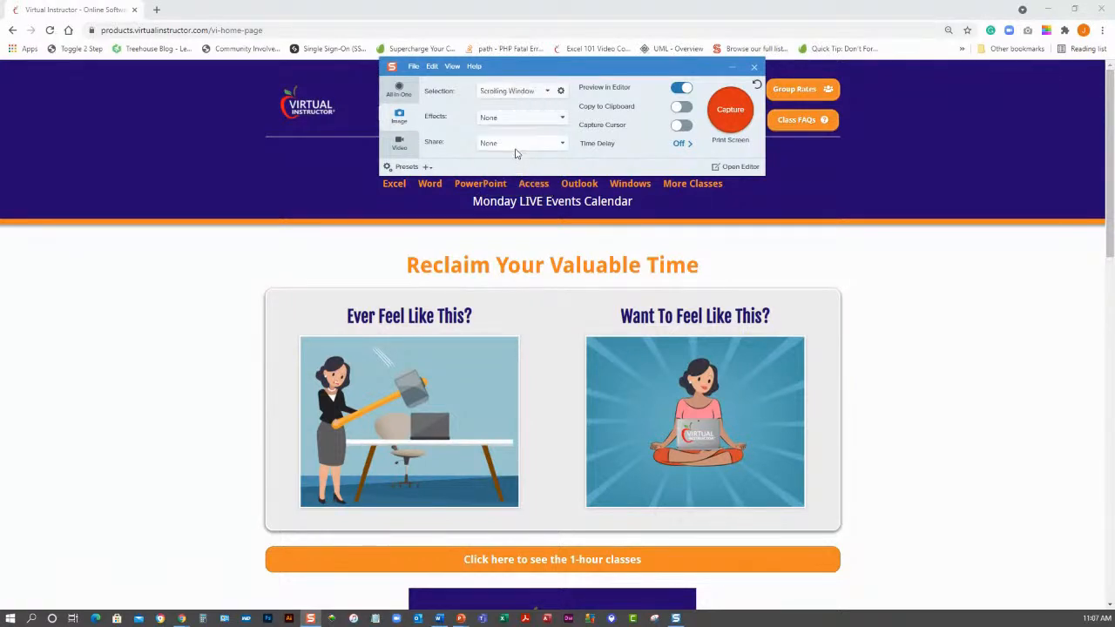
pyautogui.click(561, 92)
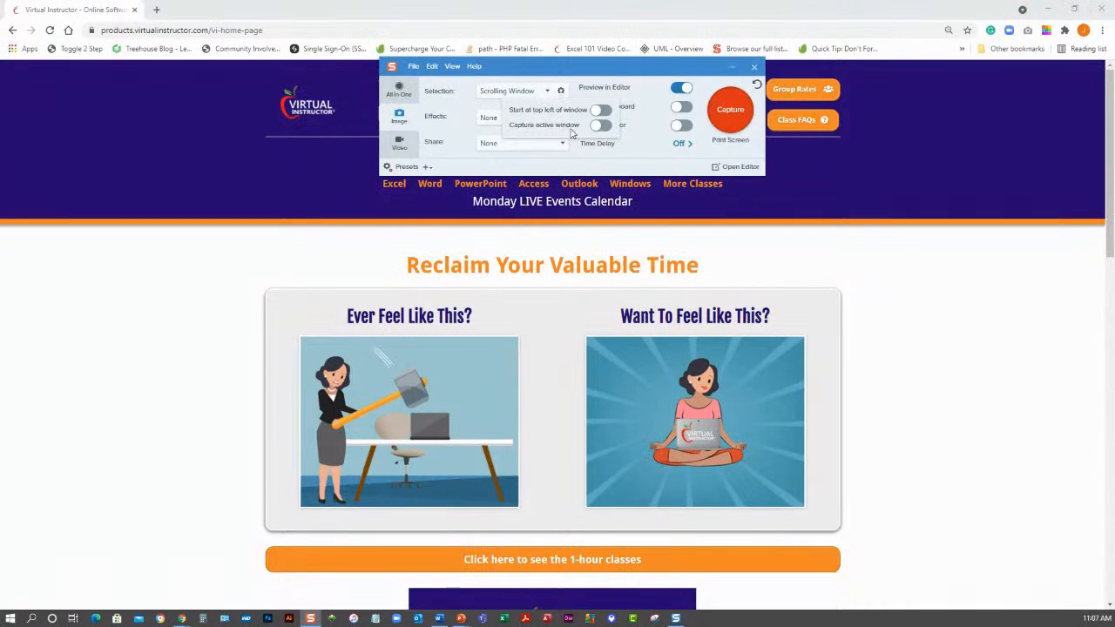
pyautogui.click(602, 111)
pyautogui.click(728, 110)
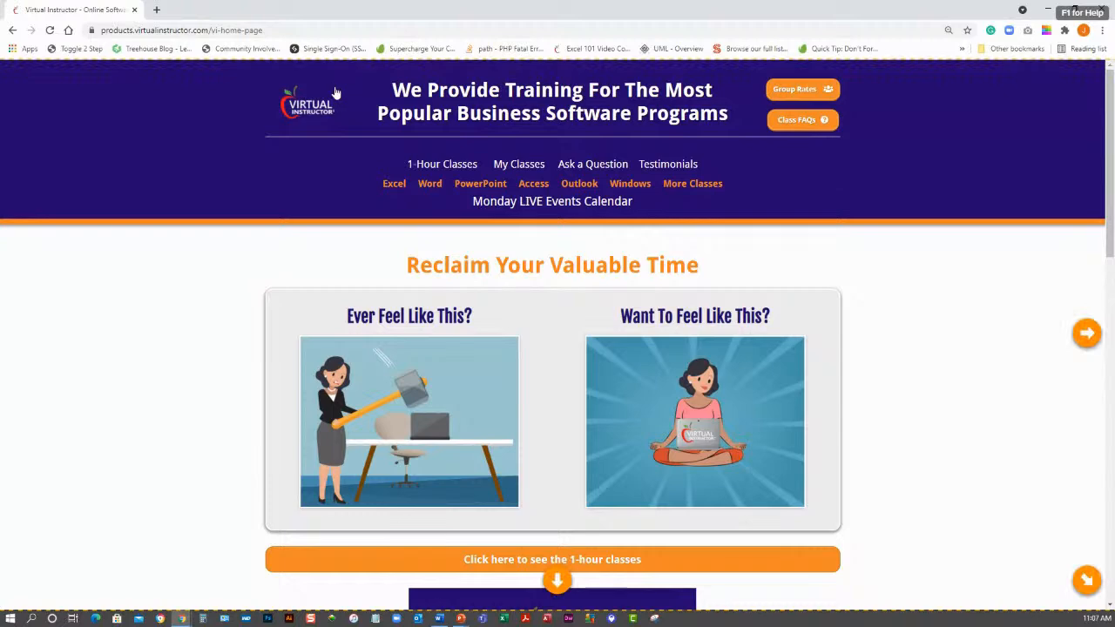
pyautogui.click(558, 579)
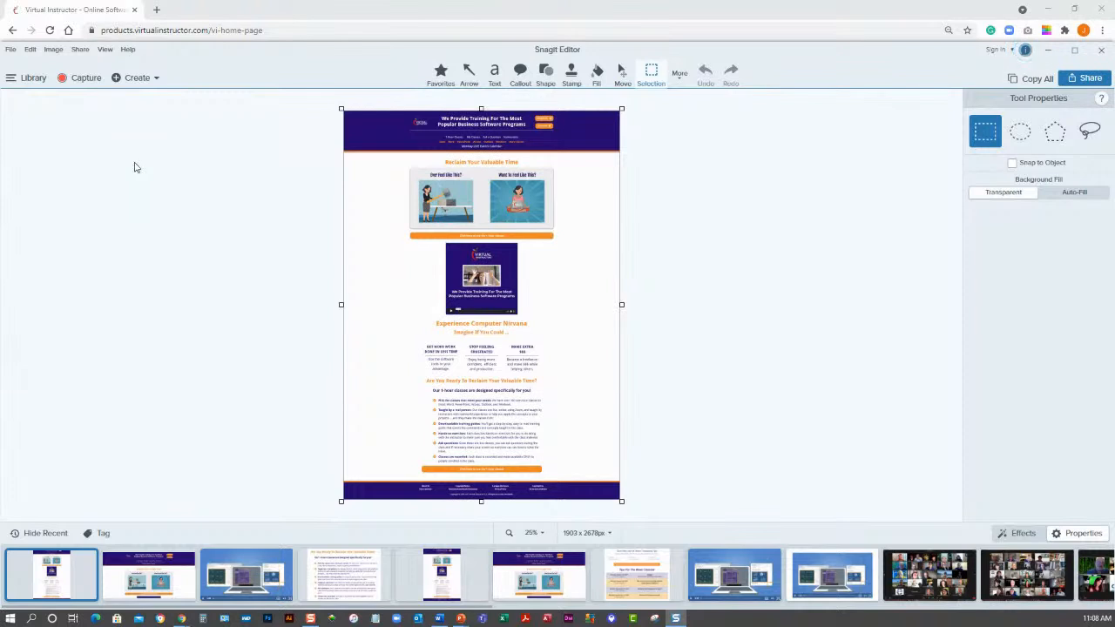
# Step: Review the saving and printing options for the scrolling capture, then minimize the editor
pyautogui.click(9, 51)
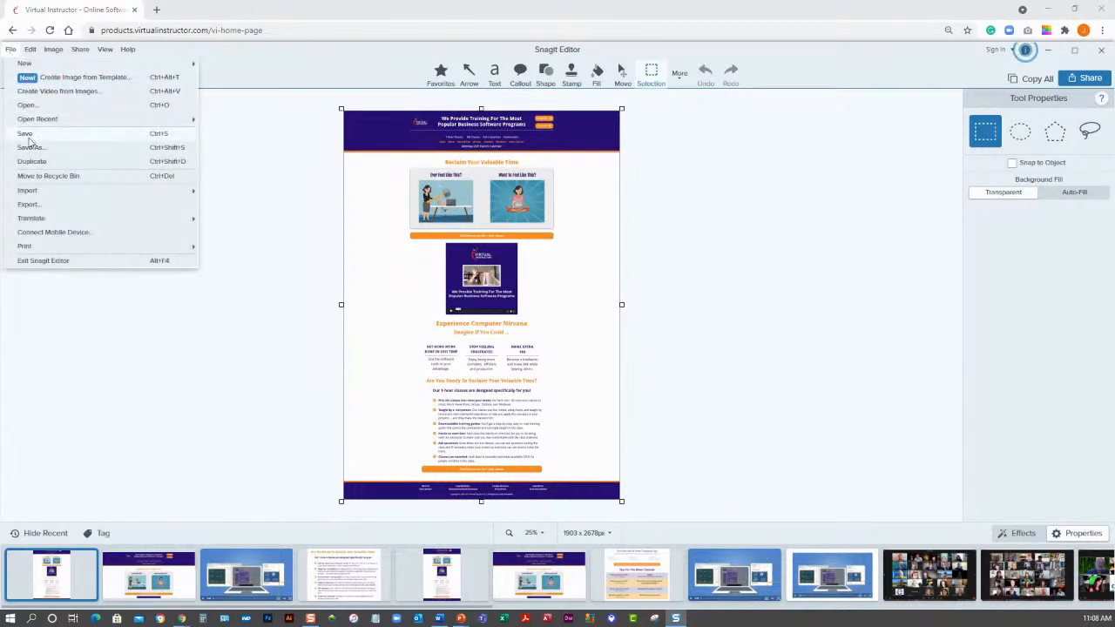
pyautogui.moveTo(25, 246)
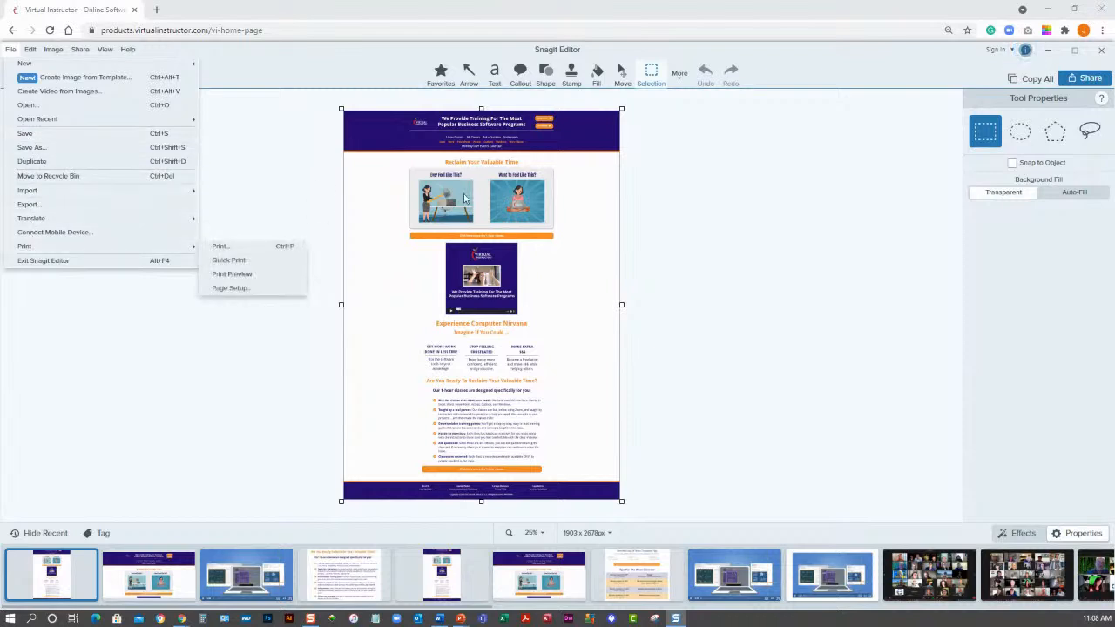
pyautogui.click(766, 334)
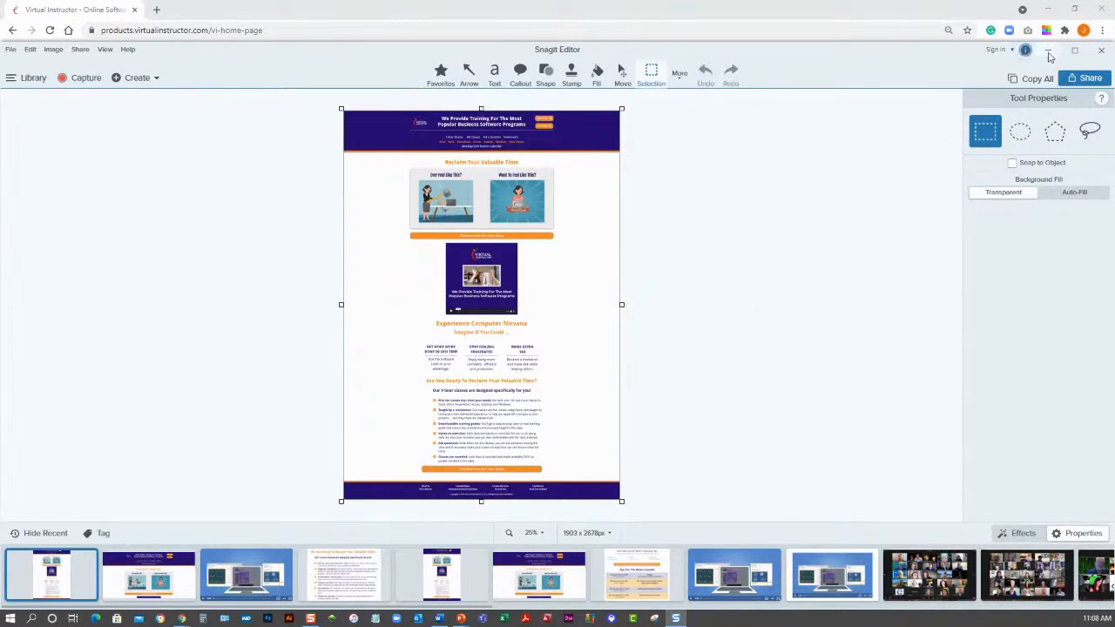
pyautogui.click(1048, 51)
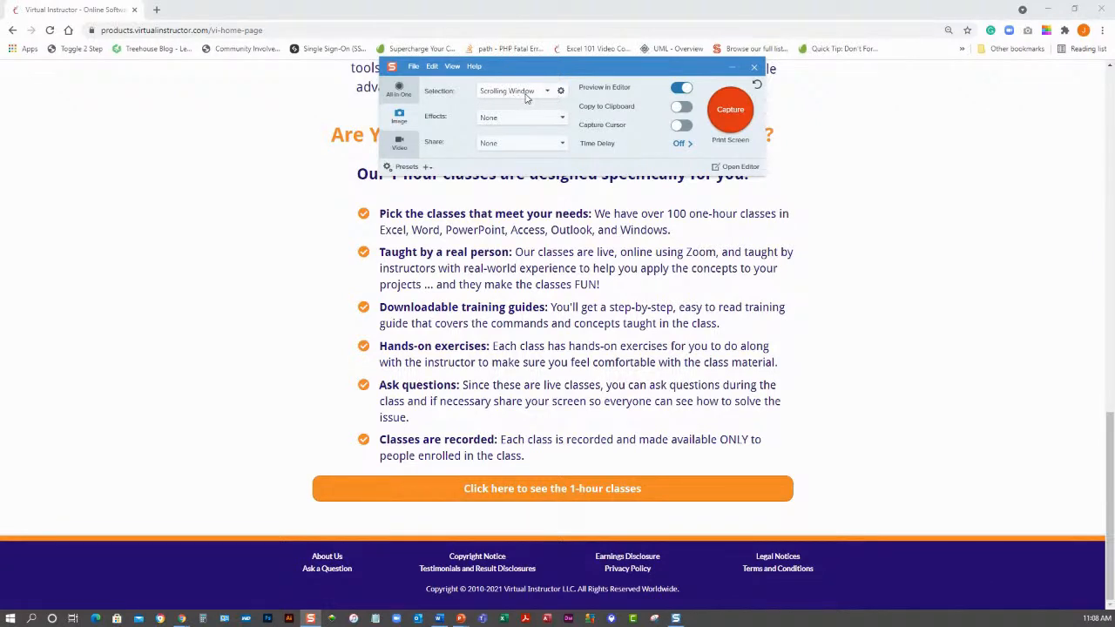
# Step: Set the capture selection to Region and review the available effects, keeping the effect at None
pyautogui.click(526, 94)
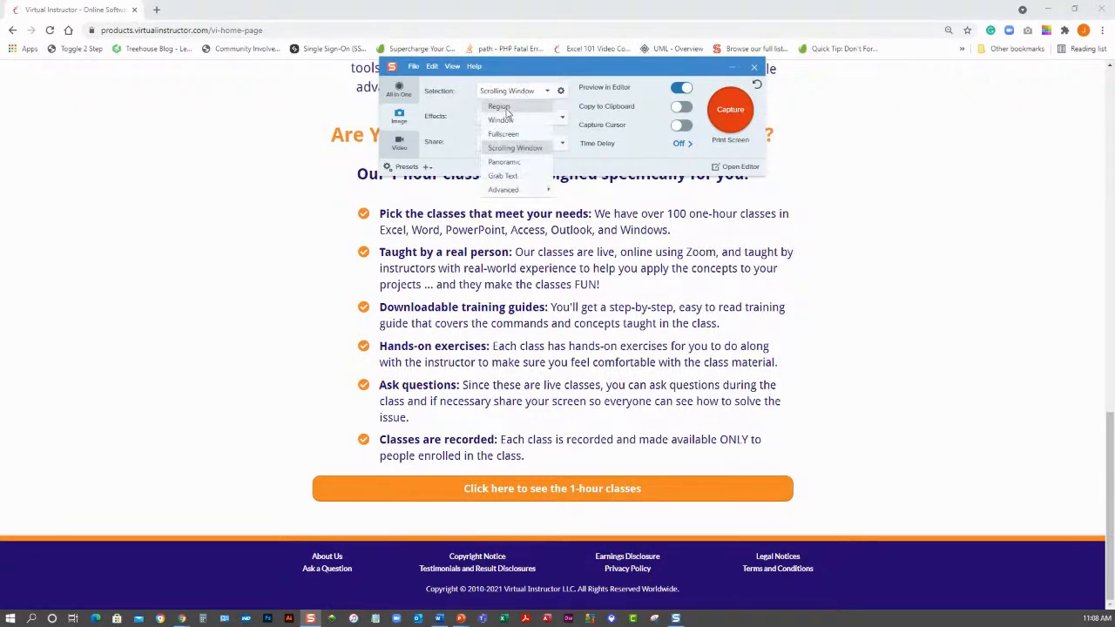
pyautogui.click(505, 108)
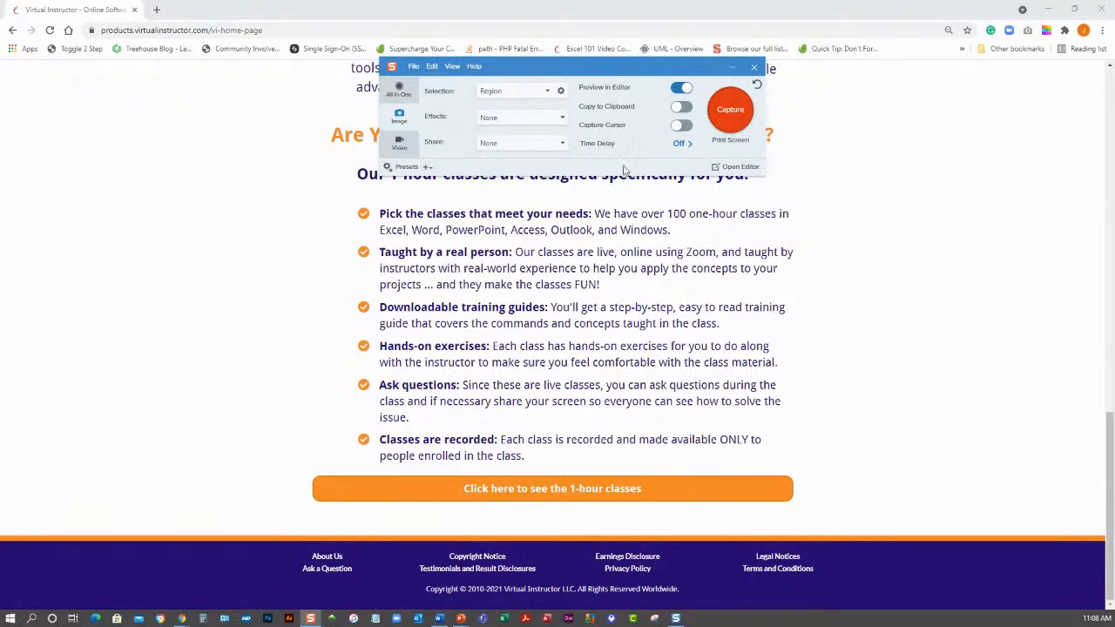
pyautogui.click(535, 94)
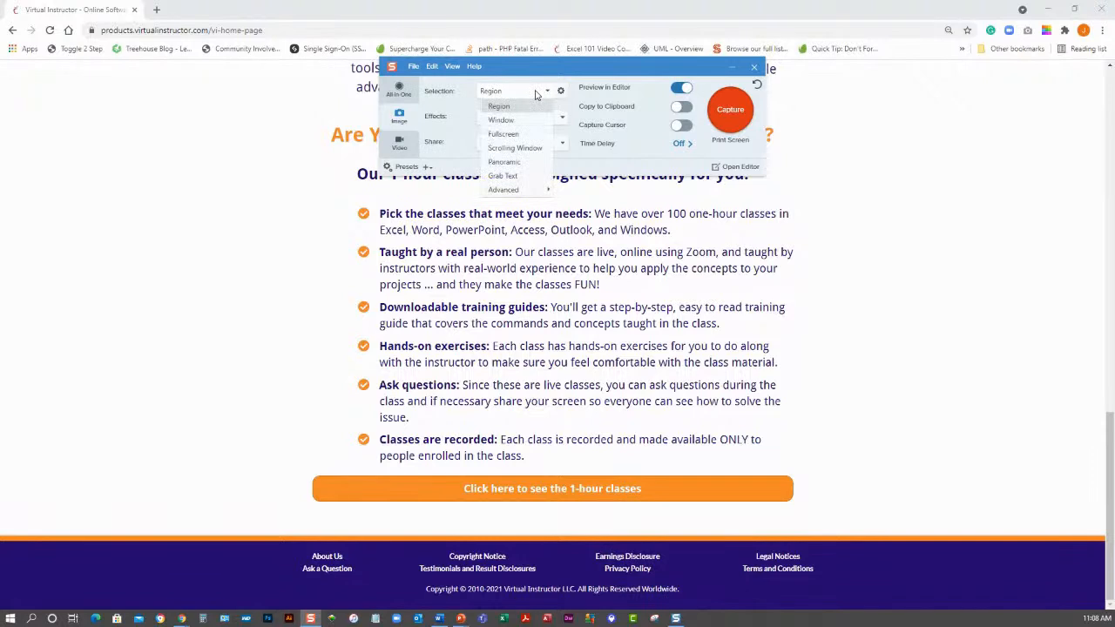
pyautogui.click(517, 94)
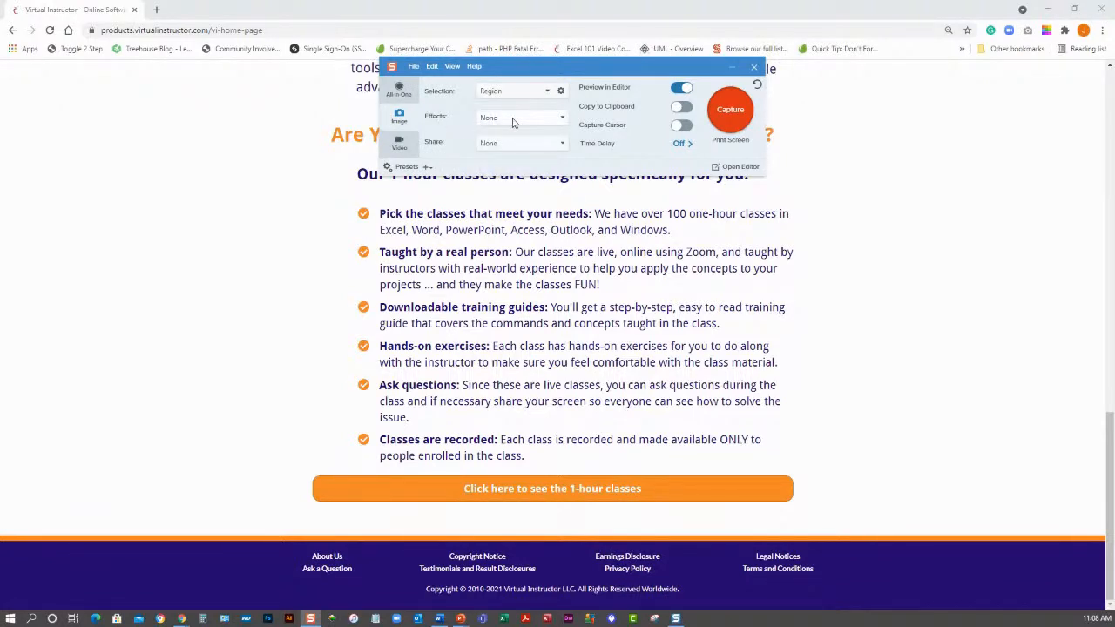
pyautogui.click(513, 120)
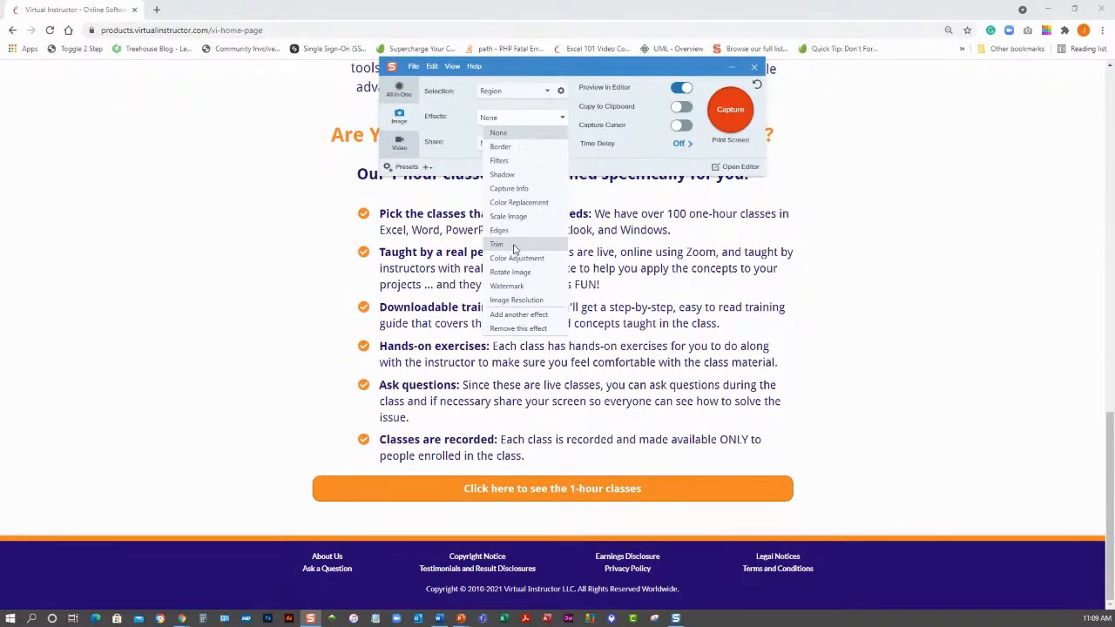
pyautogui.click(512, 136)
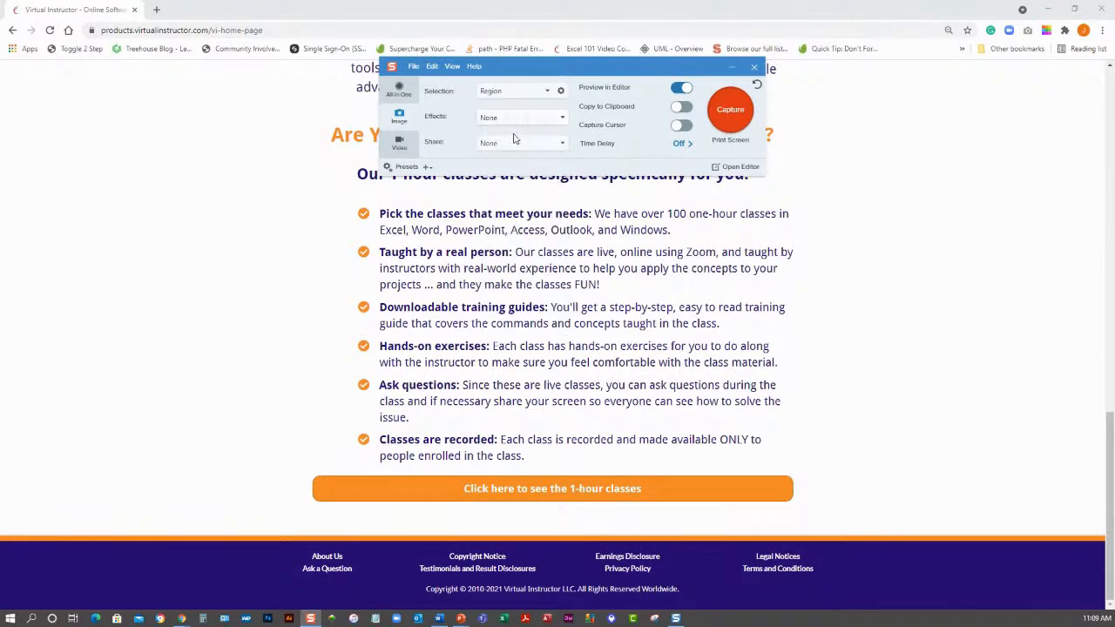
# Step: Move the capture window clear of the page's video thumbnail and capture a region of about 562 x 539 px around it
pyautogui.moveTo(605, 75); pyautogui.dragTo(621, 320)
pyautogui.scroll(5, 916, 228)
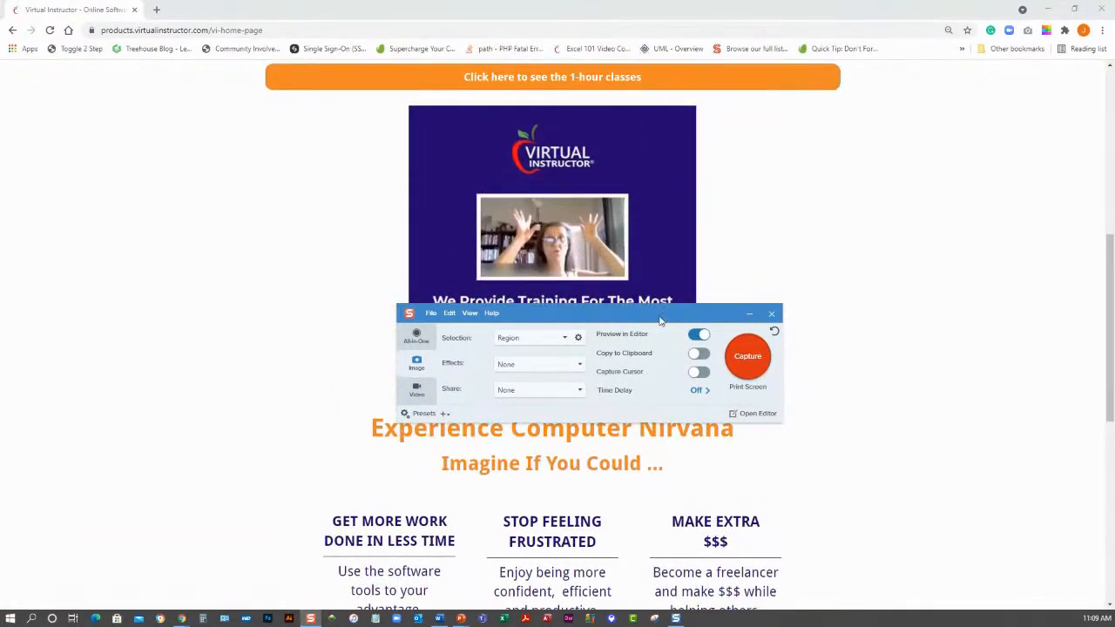
pyautogui.moveTo(659, 321); pyautogui.dragTo(970, 34)
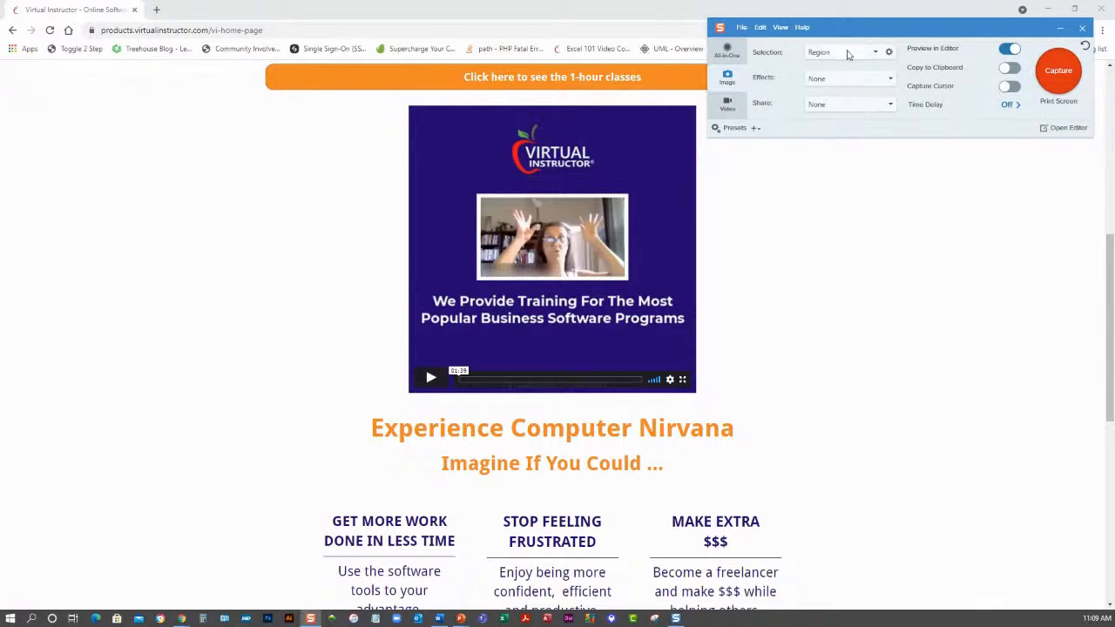
pyautogui.moveTo(861, 27); pyautogui.dragTo(866, 17)
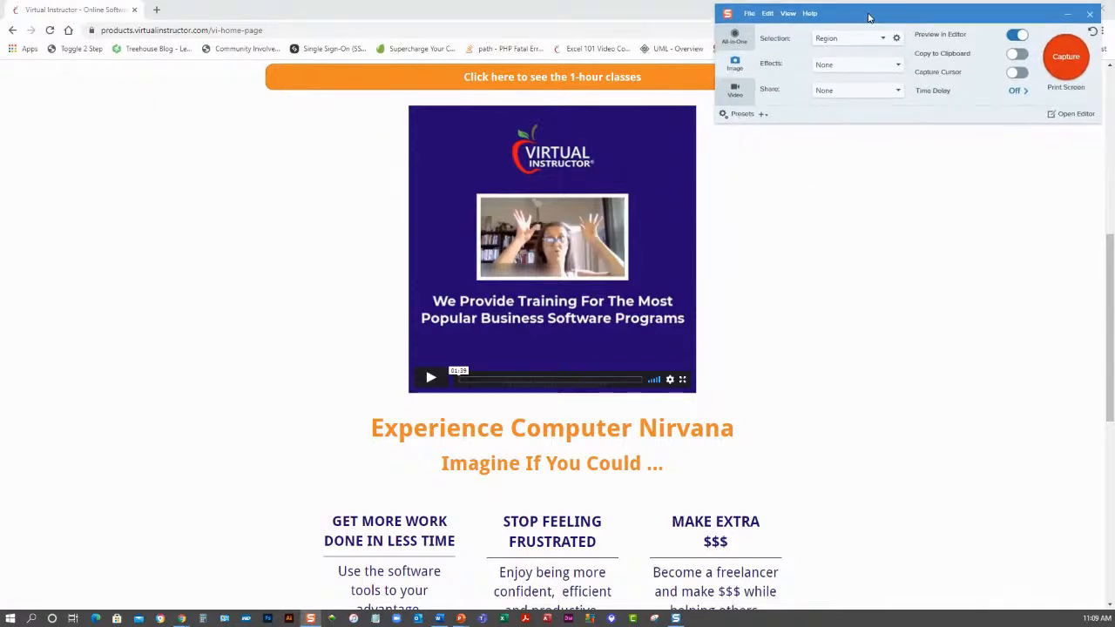
pyautogui.click(1064, 59)
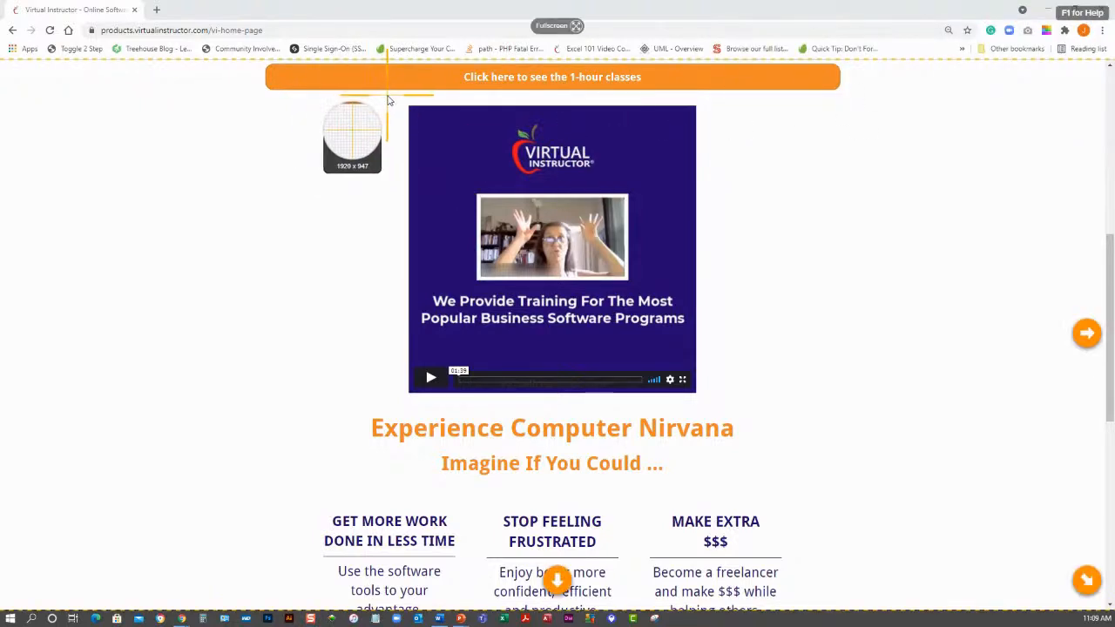
pyautogui.moveTo(388, 101); pyautogui.dragTo(714, 411)
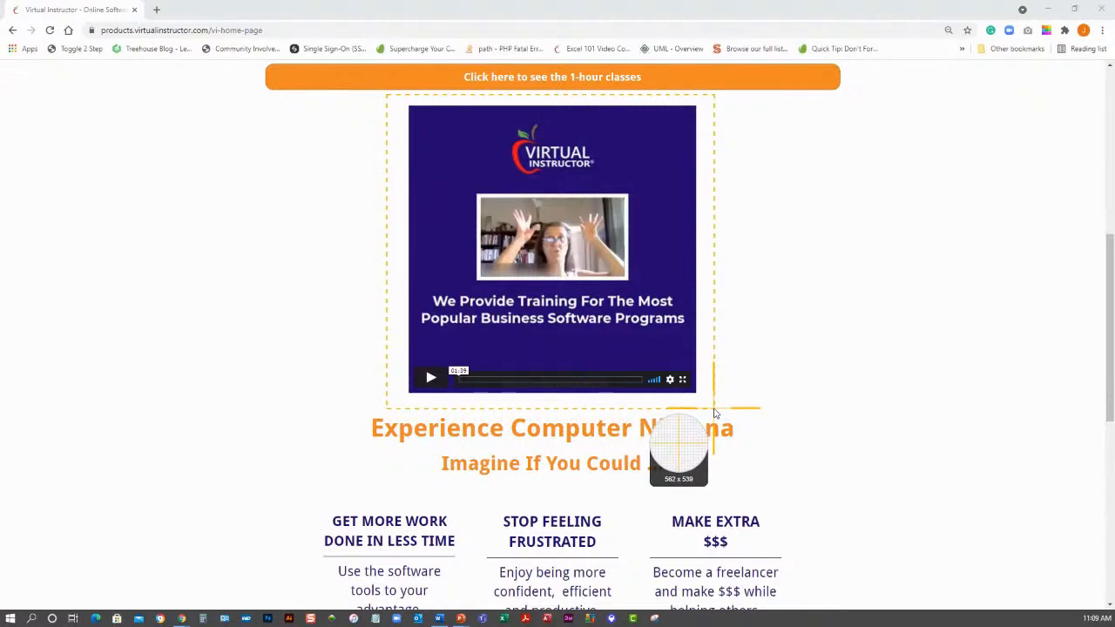
pyautogui.moveTo(714, 411); pyautogui.dragTo(714, 411)
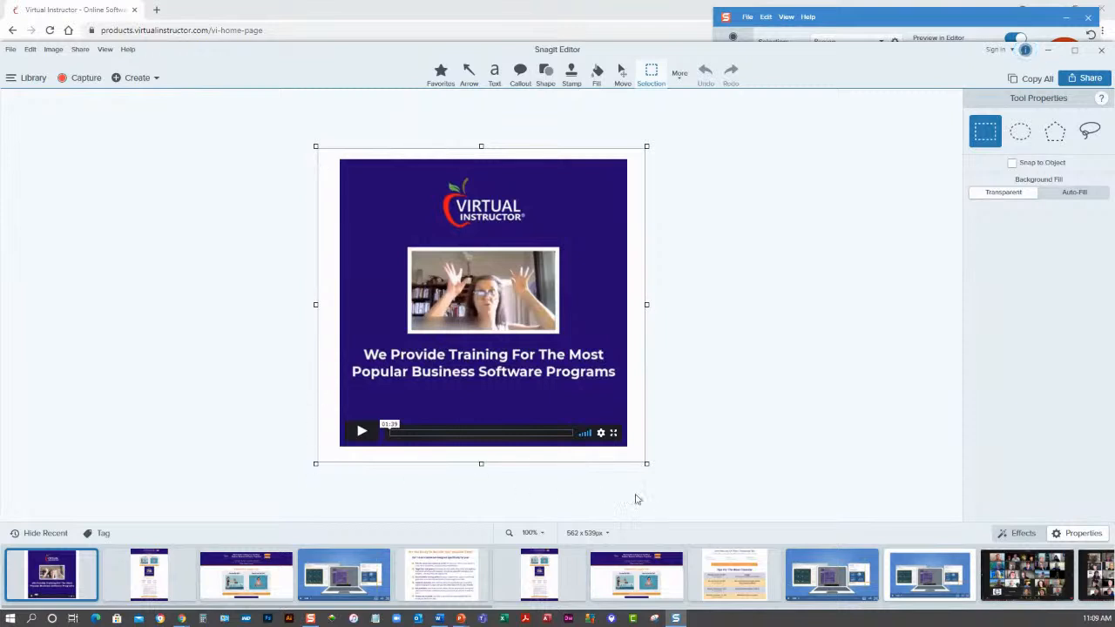
# Step: Crop the captured image's top and right white margins, leaving it about 534 x 521 px, and minimize the editor
pyautogui.moveTo(481, 145); pyautogui.dragTo(480, 160)
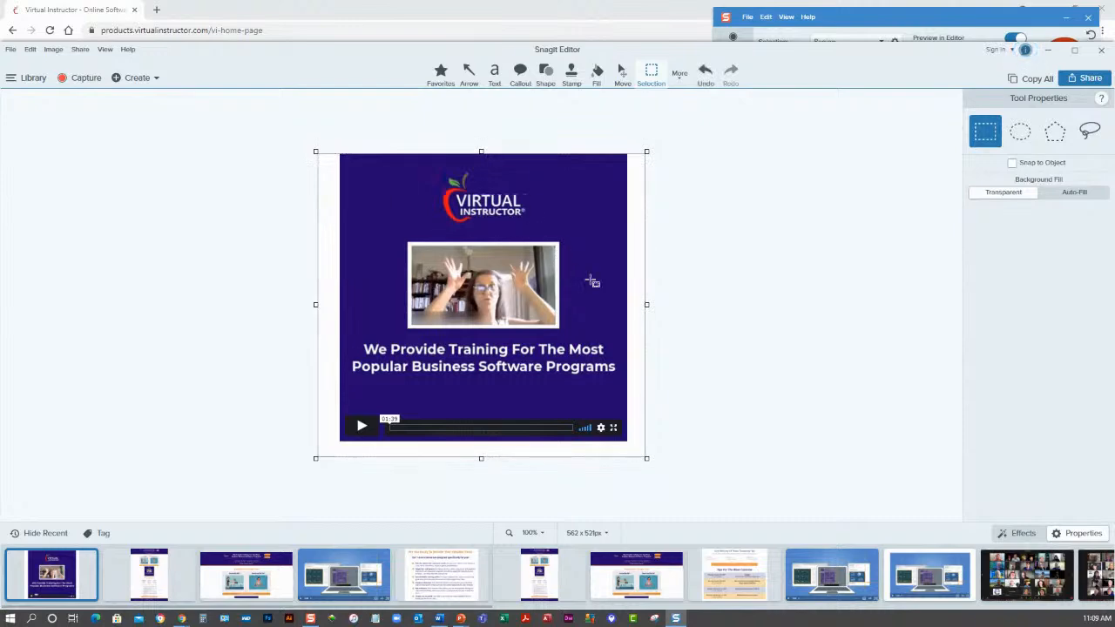
pyautogui.moveTo(648, 303); pyautogui.dragTo(622, 304)
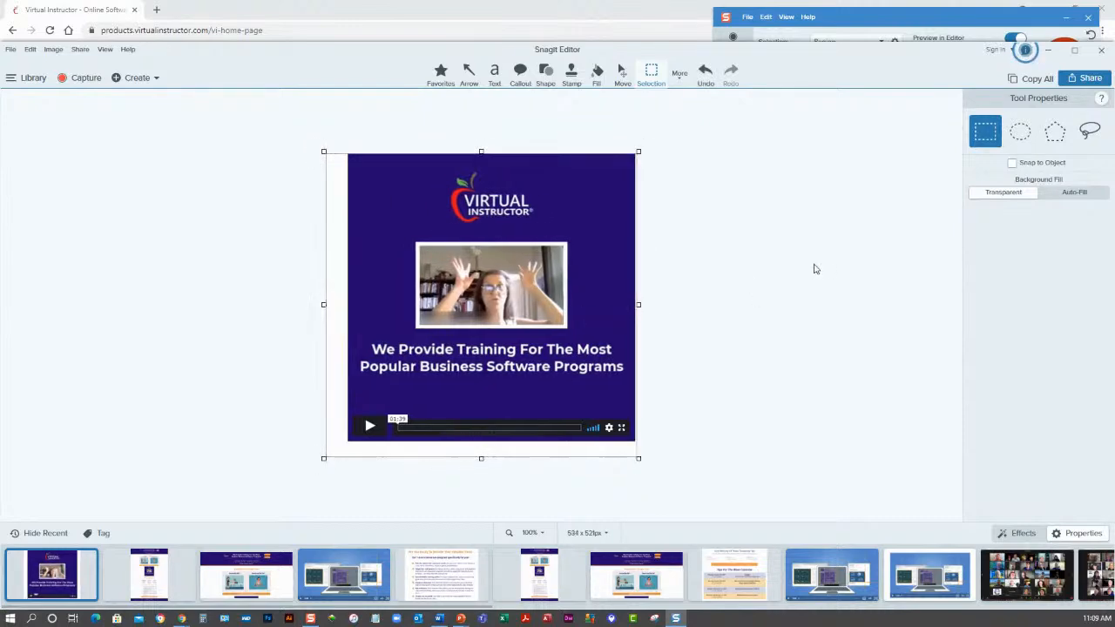
pyautogui.click(1047, 49)
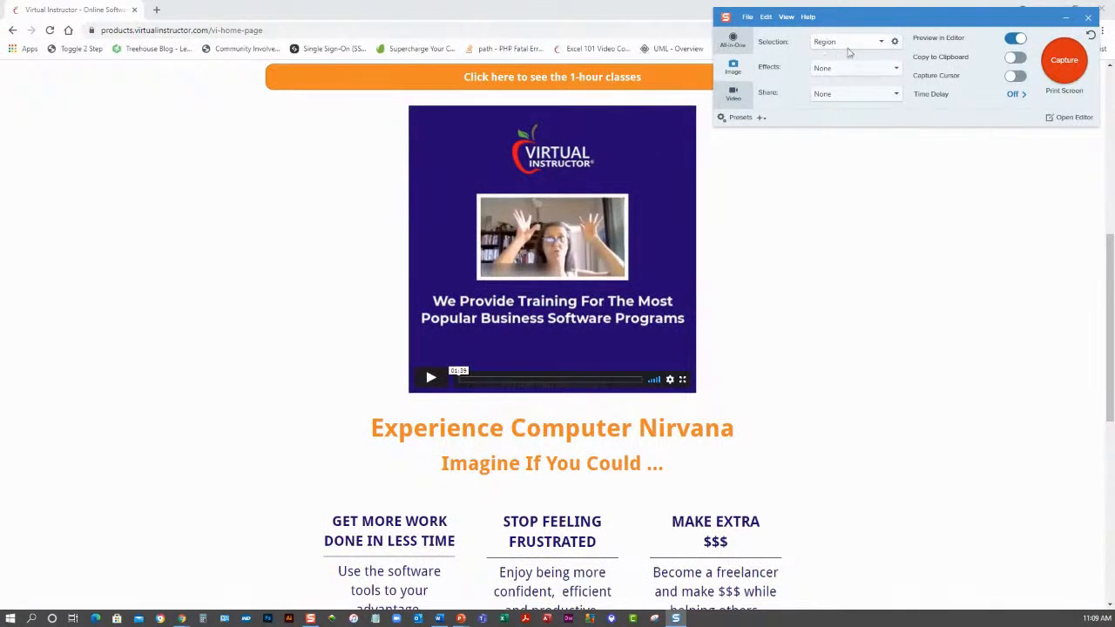
# Step: Apply the Trim effect, capture a region of about 567 x 542 px around the video thumbnail, and minimize the editor
pyautogui.click(831, 74)
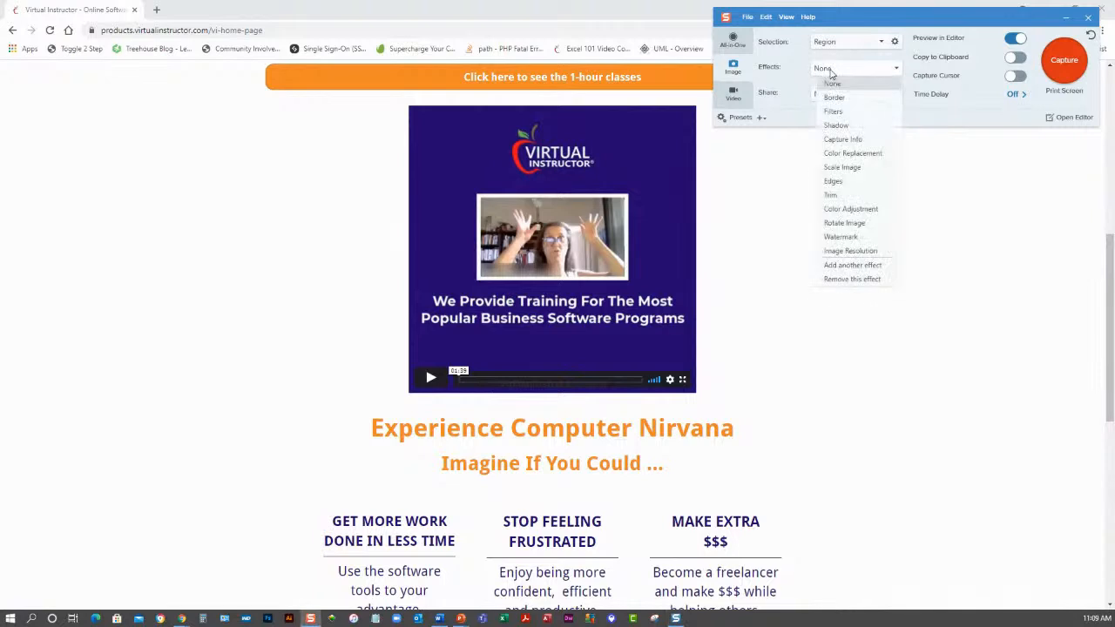
pyautogui.click(831, 198)
pyautogui.click(1065, 61)
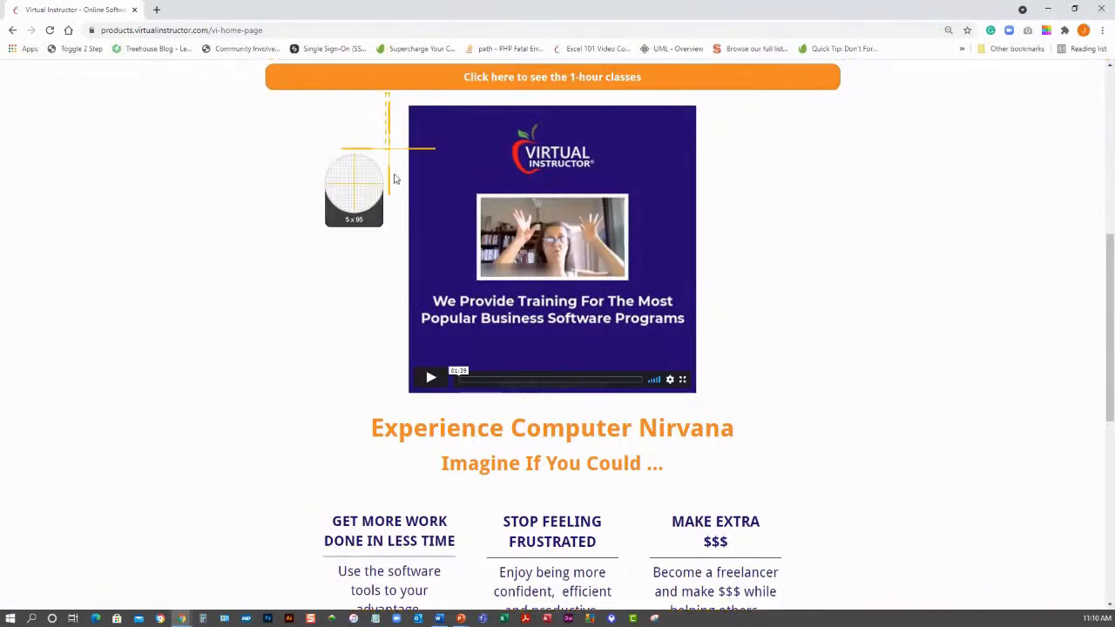
pyautogui.moveTo(394, 178); pyautogui.dragTo(717, 413)
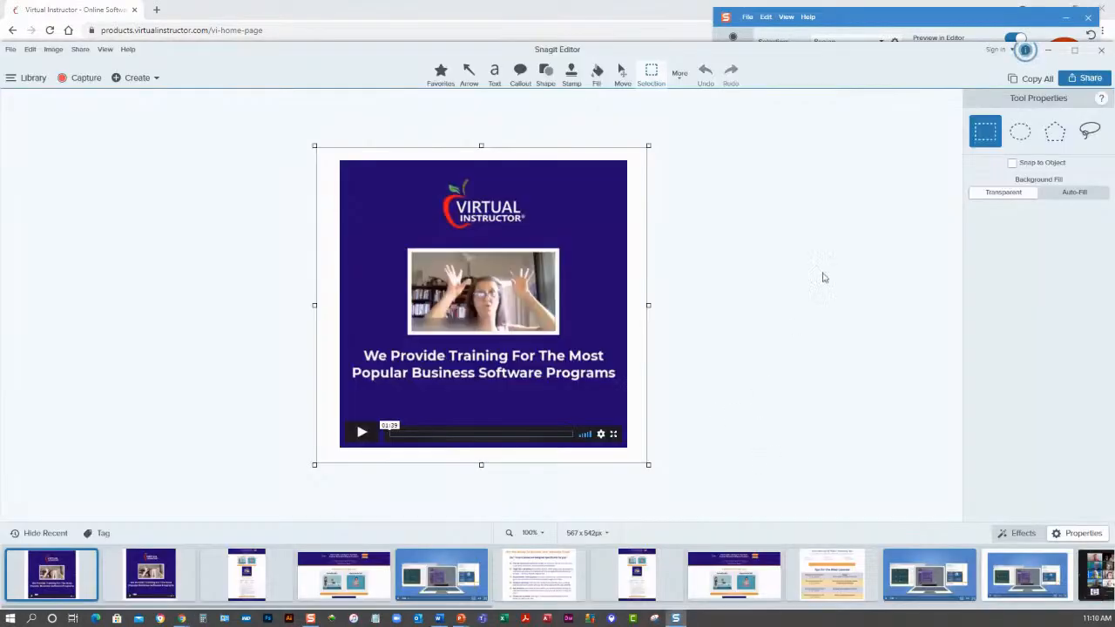
pyautogui.click(1047, 50)
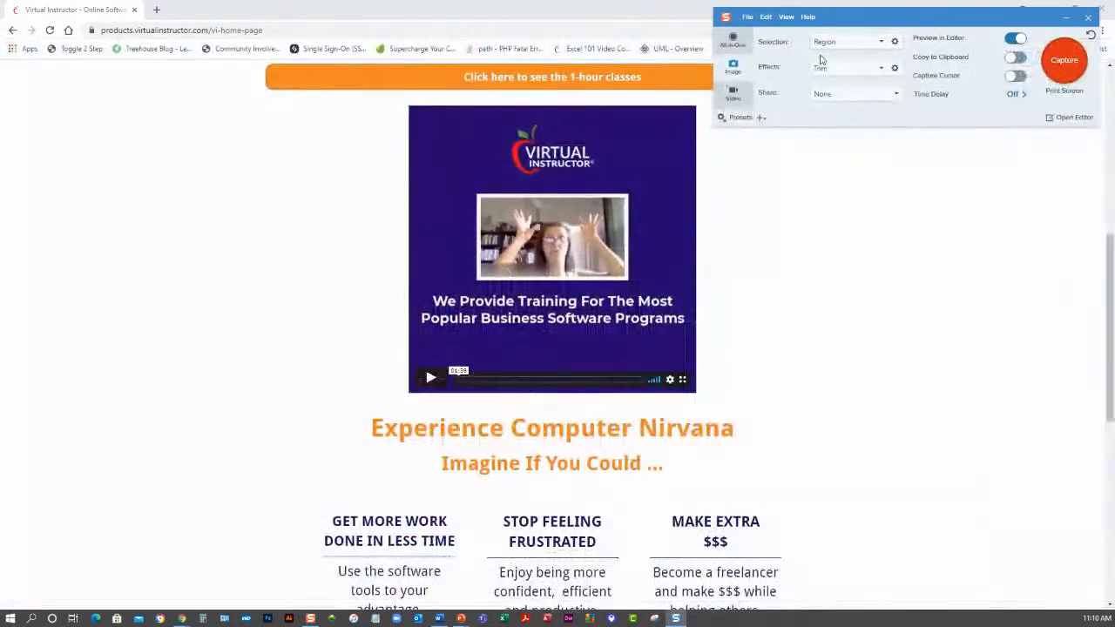
# Step: Turn on Auto Trim for the Trim effect, recapture the region around the video thumbnail, and minimize the editor
pyautogui.click(895, 69)
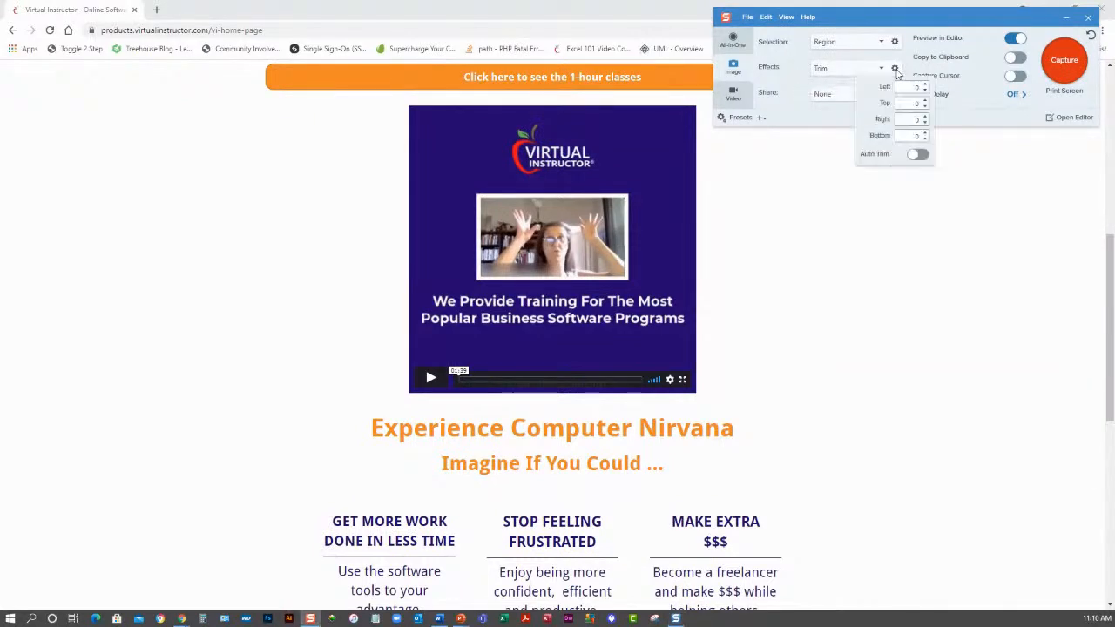
pyautogui.click(921, 155)
pyautogui.click(1047, 75)
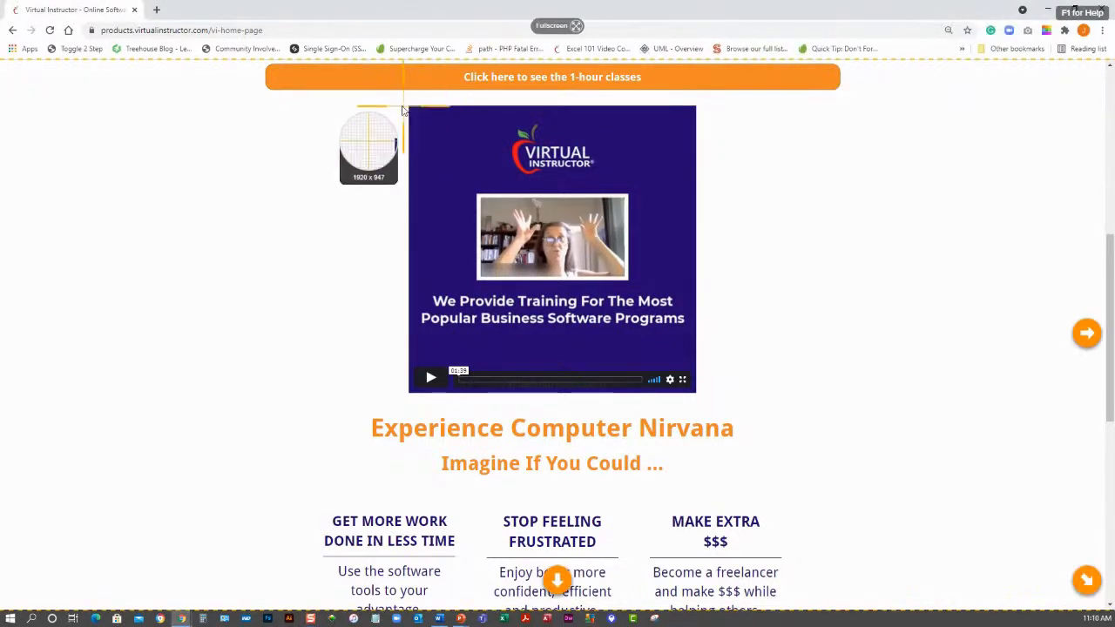
pyautogui.moveTo(389, 96); pyautogui.dragTo(719, 408)
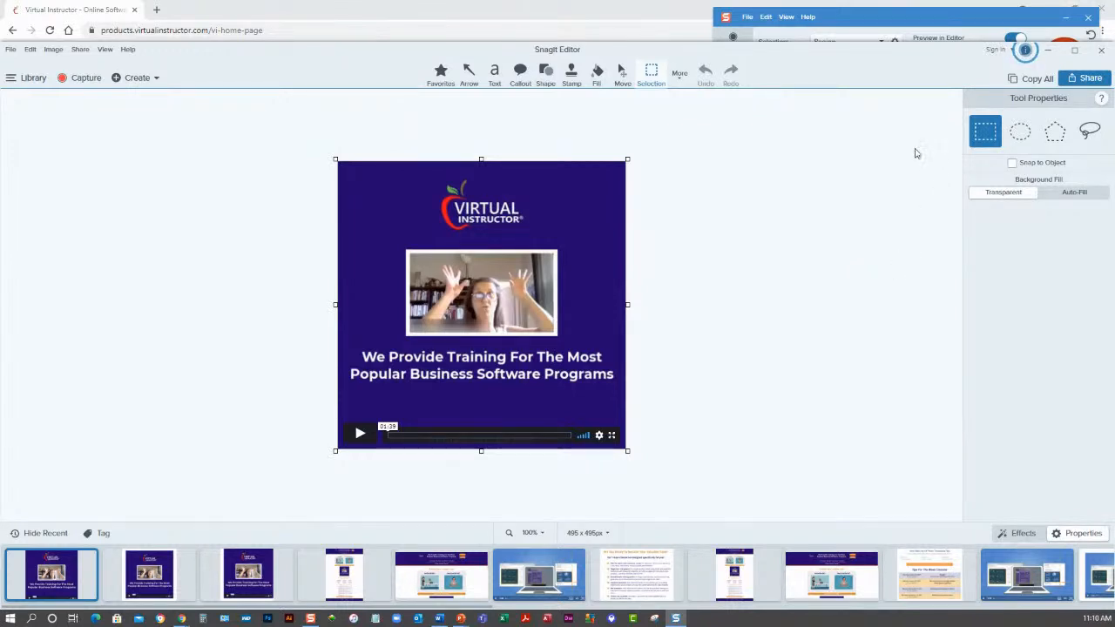
pyautogui.click(1048, 53)
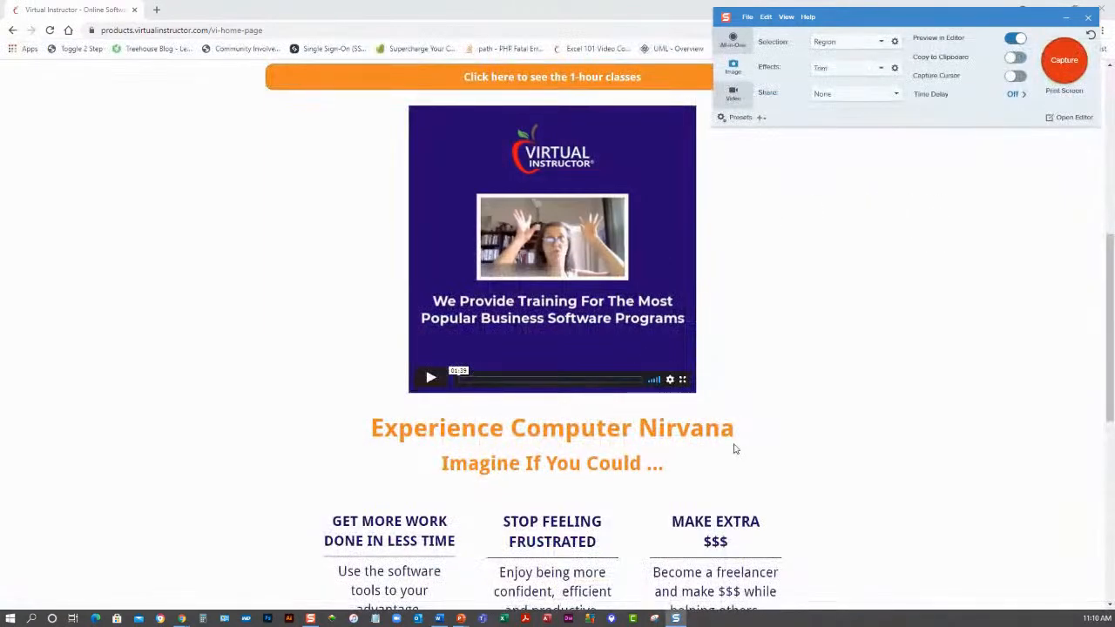
# Step: Set the selection to Grab Text and capture a region of about 832 x 616 px around the page's 1-hour classes section
pyautogui.scroll(-5, 873, 435)
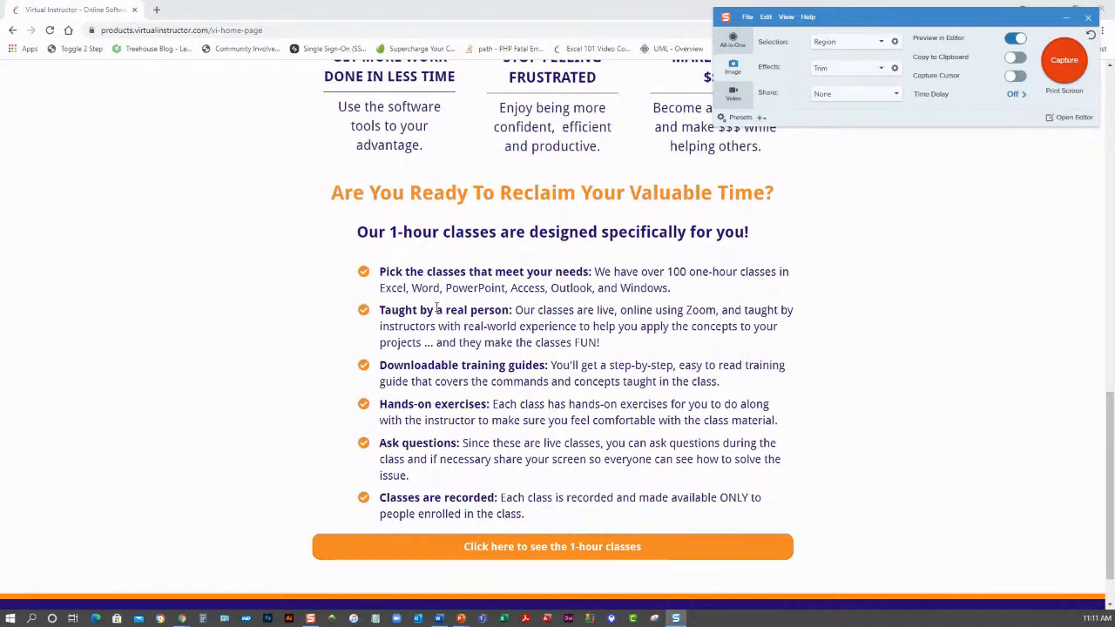
pyautogui.click(837, 48)
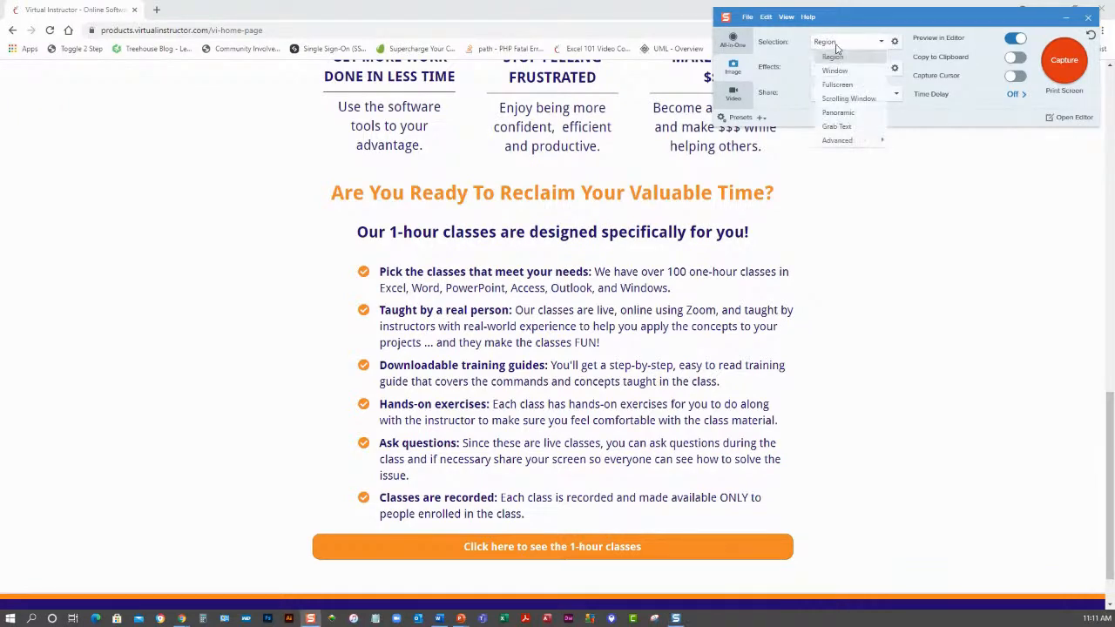
pyautogui.click(836, 129)
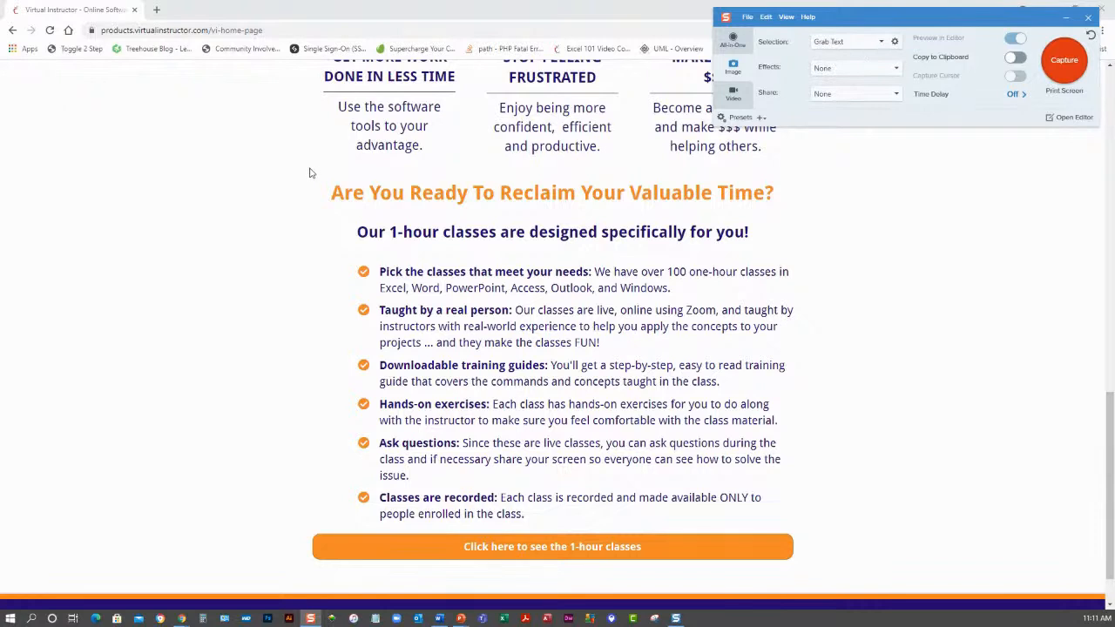
pyautogui.click(1064, 60)
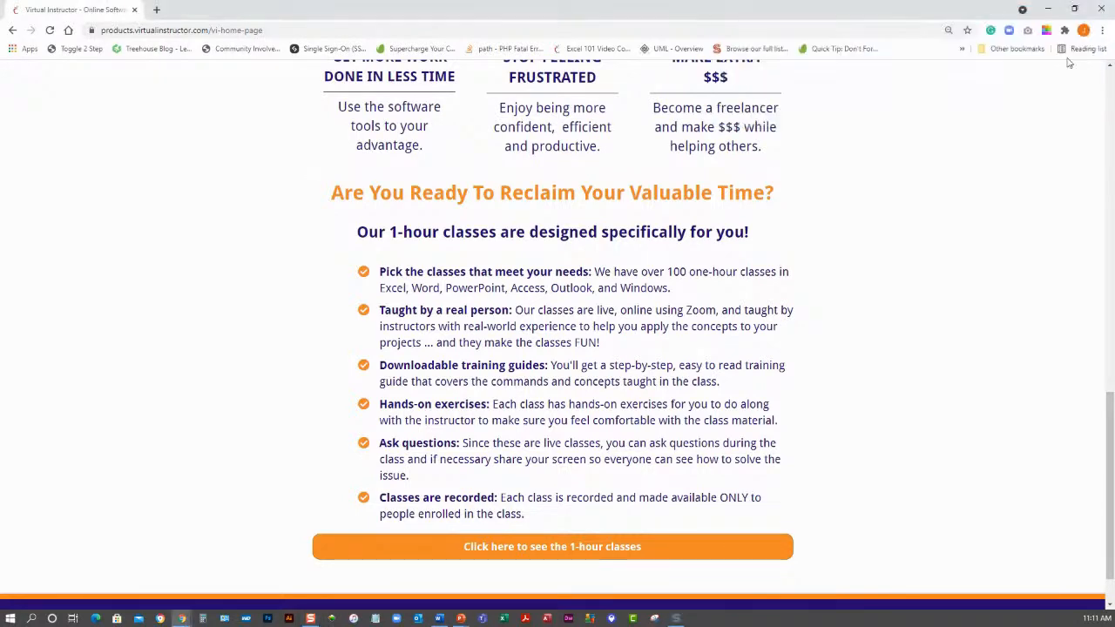
pyautogui.moveTo(320, 166); pyautogui.dragTo(804, 527)
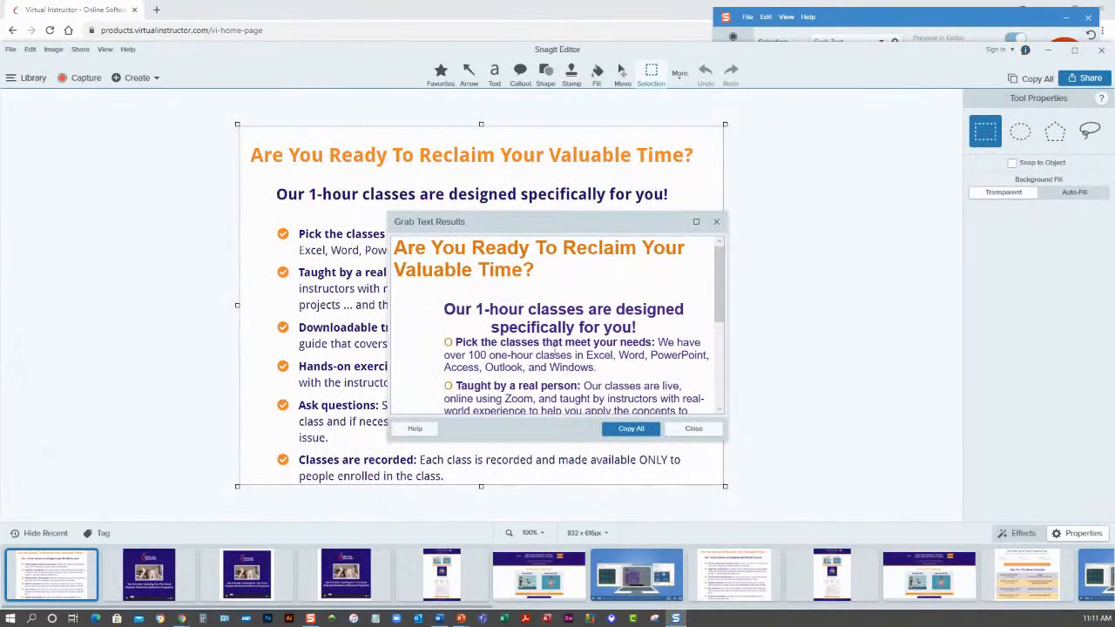
# Step: Copy all of the grabbed text, paste it into the blank Word document, and check the heading and bullet formatting
pyautogui.click(632, 430)
pyautogui.click(629, 429)
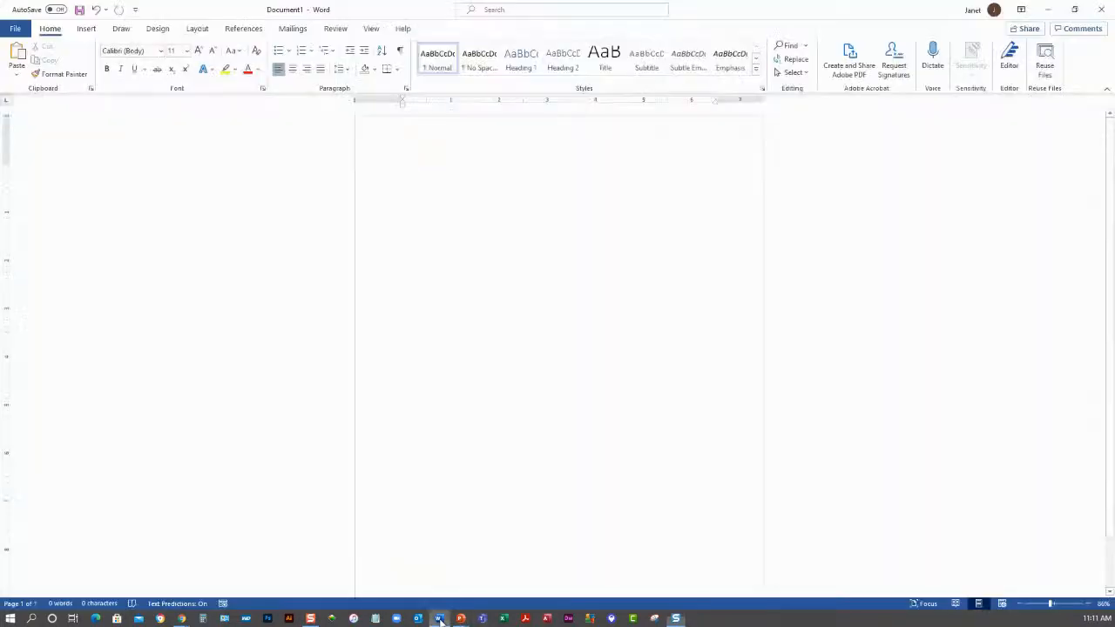
pyautogui.click(439, 618)
pyautogui.hotkey('ctrl', 'v')
pyautogui.click(460, 175)
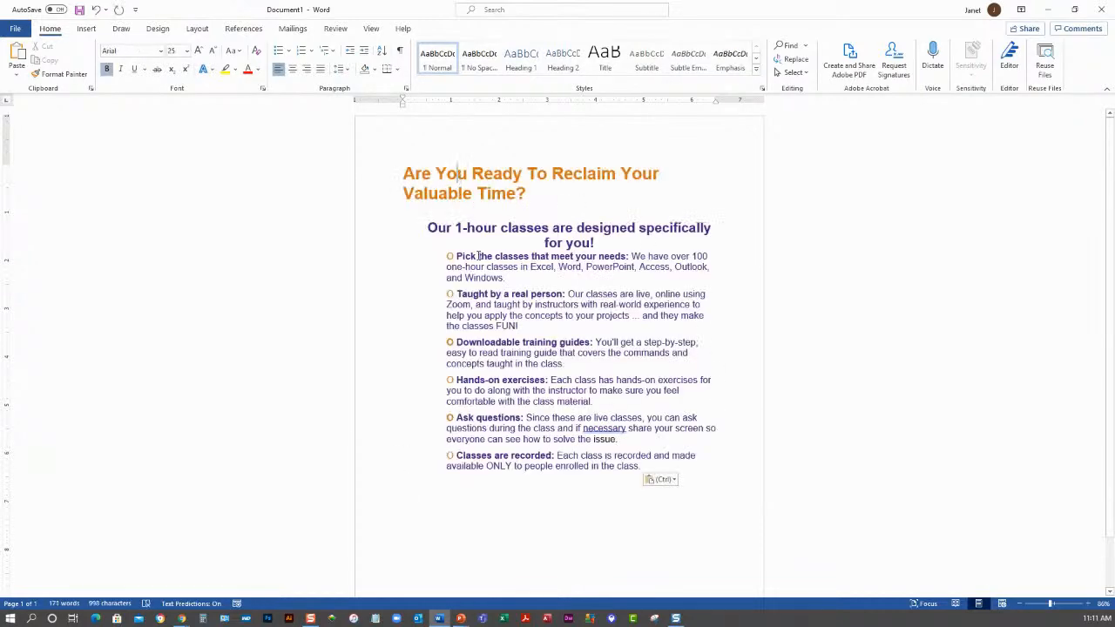
pyautogui.click(480, 261)
pyautogui.click(478, 342)
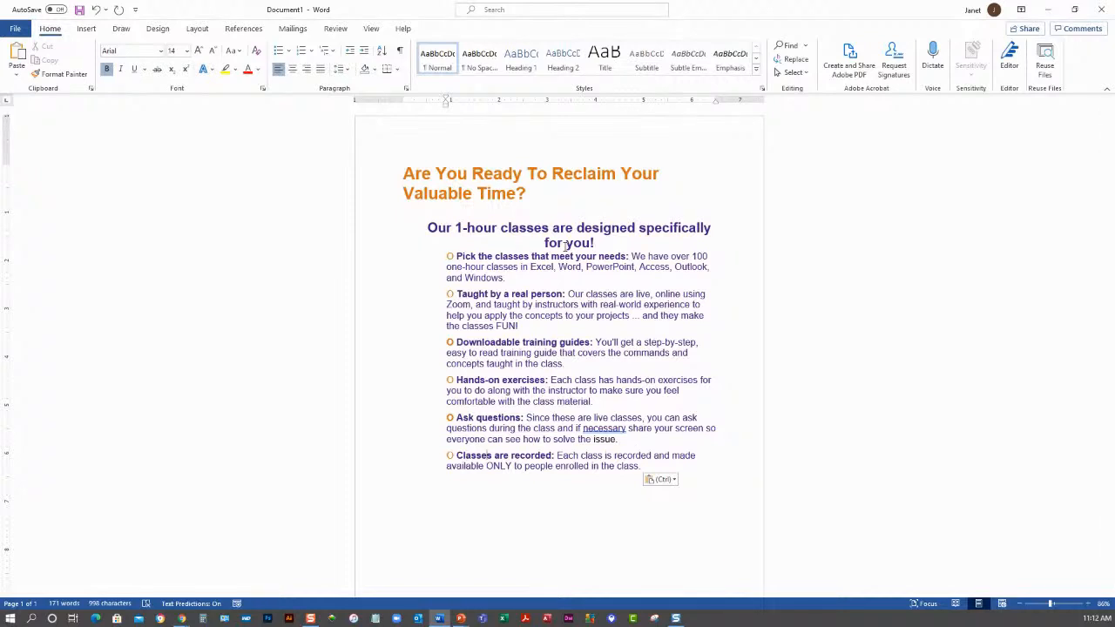
# Step: Return to the web page by minimizing Word, closing the Grab Text results and minimizing the Snagit editor
pyautogui.click(1046, 11)
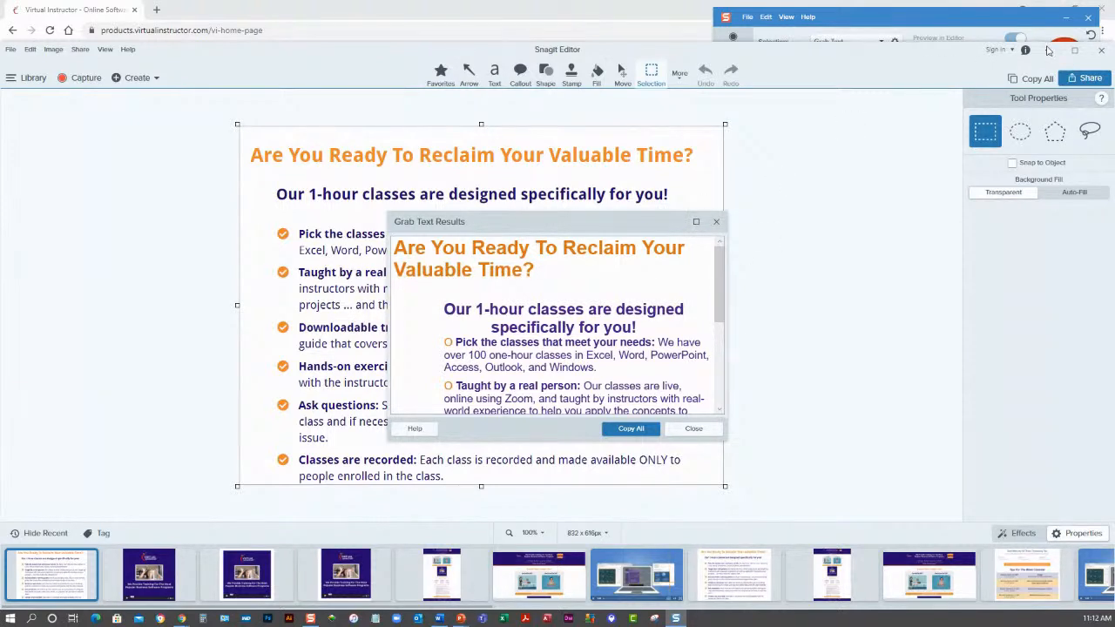
pyautogui.click(688, 429)
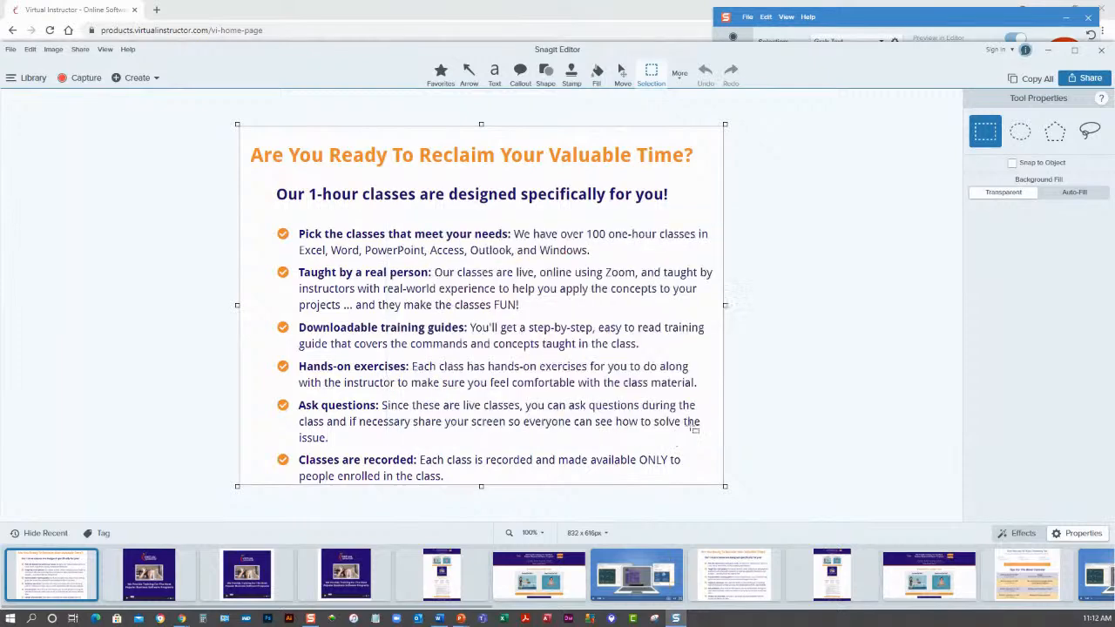
pyautogui.click(1054, 57)
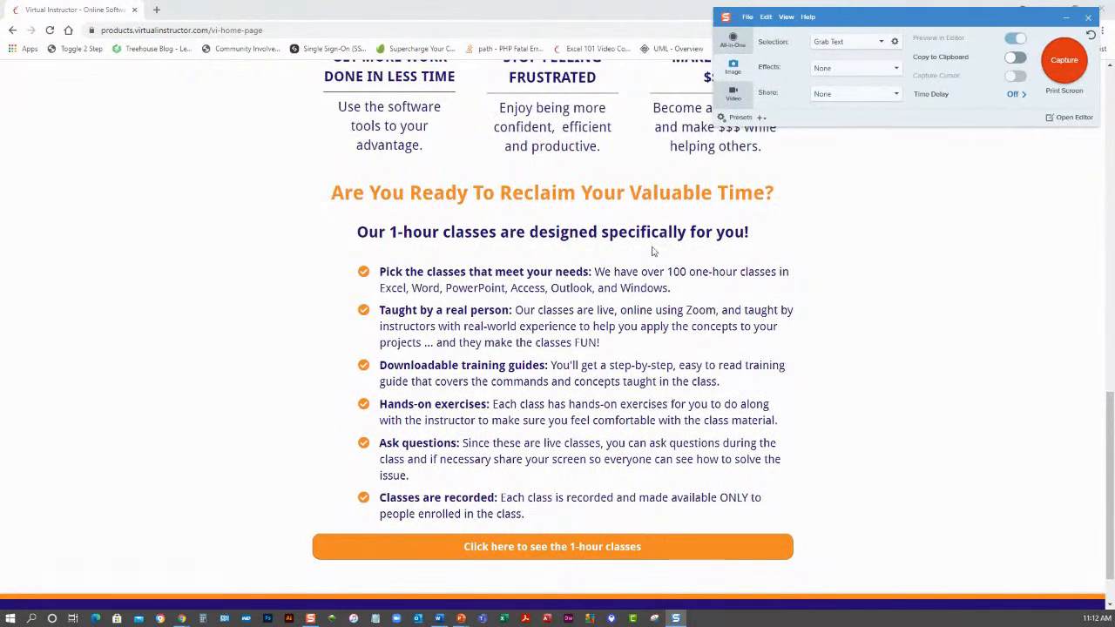
# Step: Set the capture selection back to Region and the effect to None
pyautogui.click(834, 43)
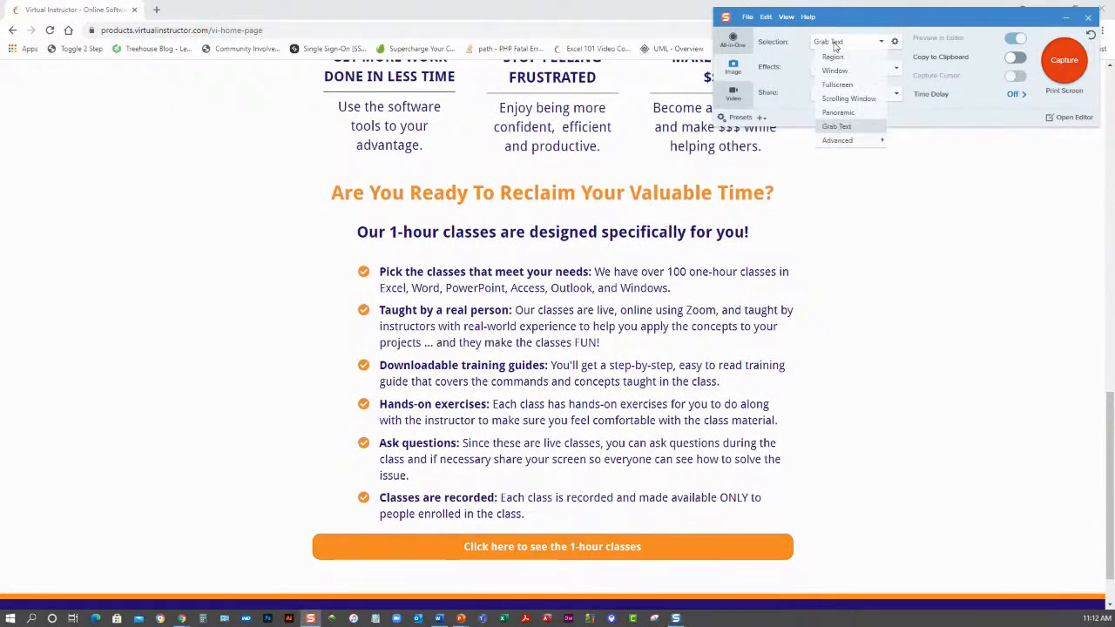
pyautogui.click(832, 57)
pyautogui.click(833, 69)
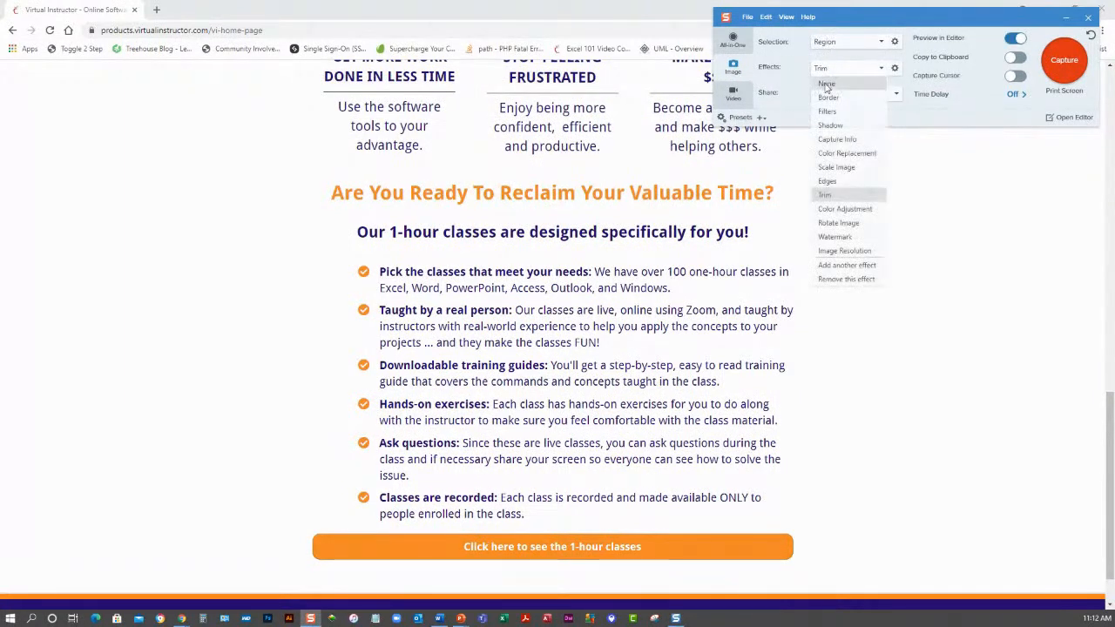
pyautogui.click(829, 80)
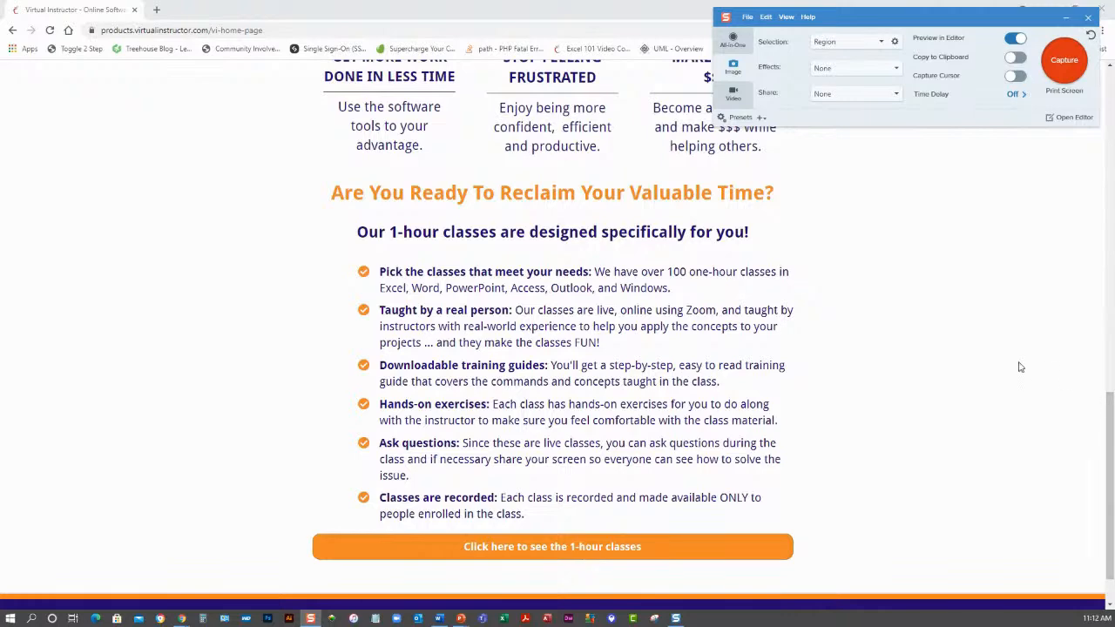
# Step: Switch to Word and view the shading, Find and style choices without applying any
pyautogui.click(439, 618)
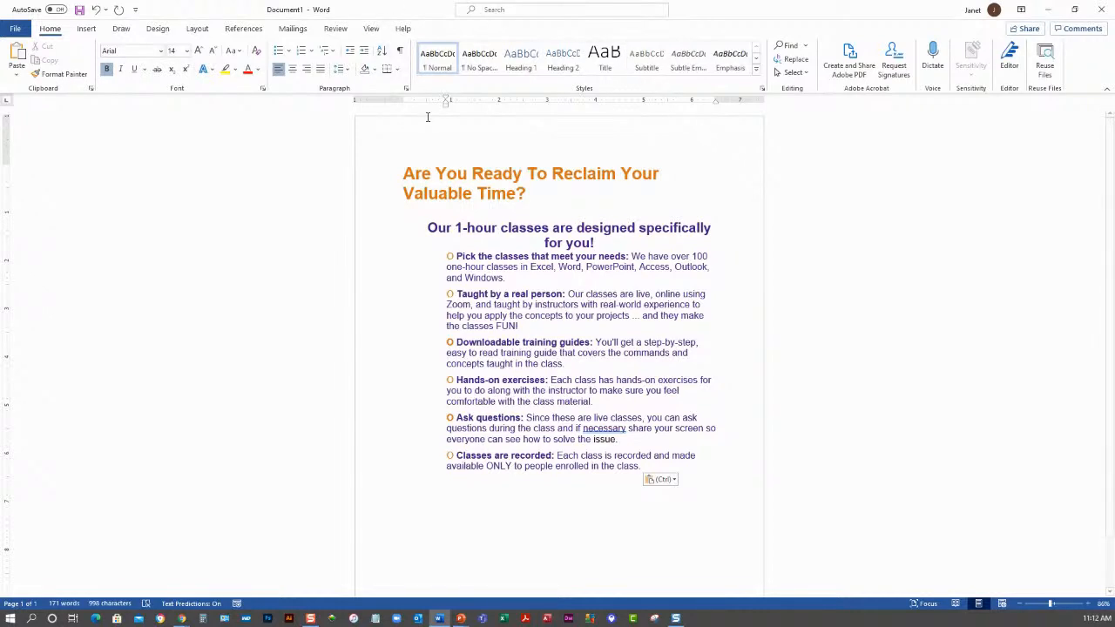
pyautogui.click(376, 73)
pyautogui.press('Escape')
pyautogui.click(805, 45)
pyautogui.press('Escape')
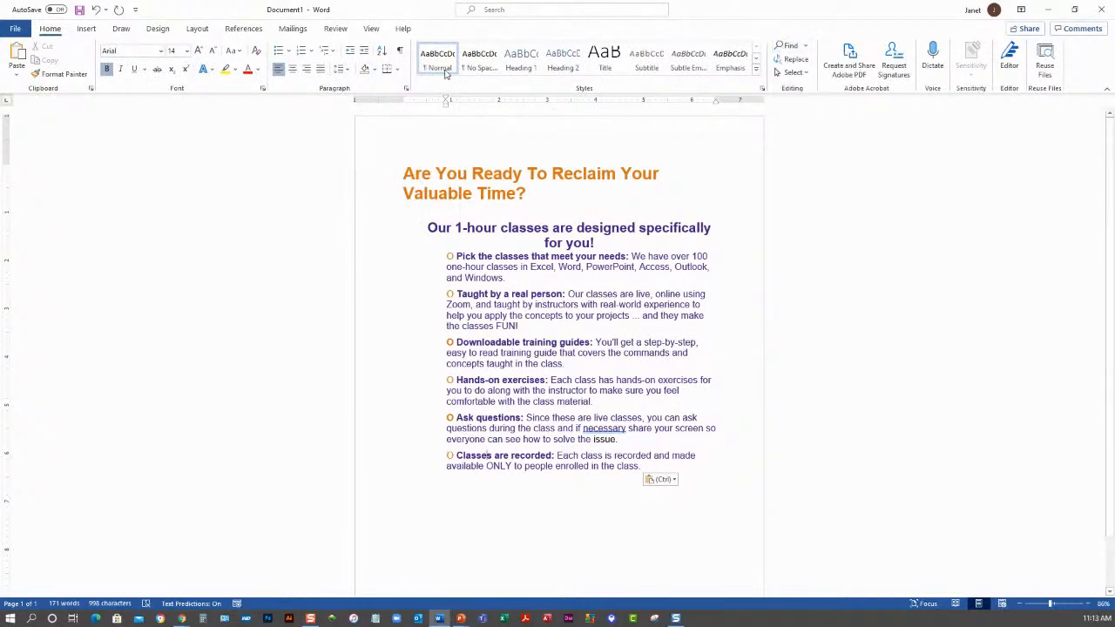
pyautogui.click(754, 74)
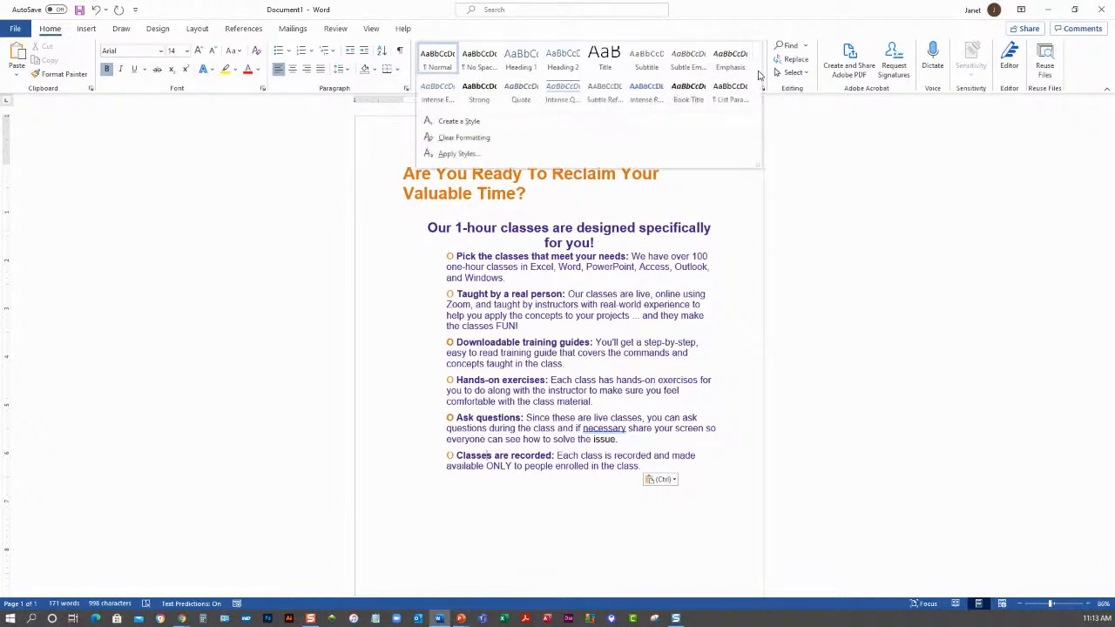
pyautogui.press('Escape')
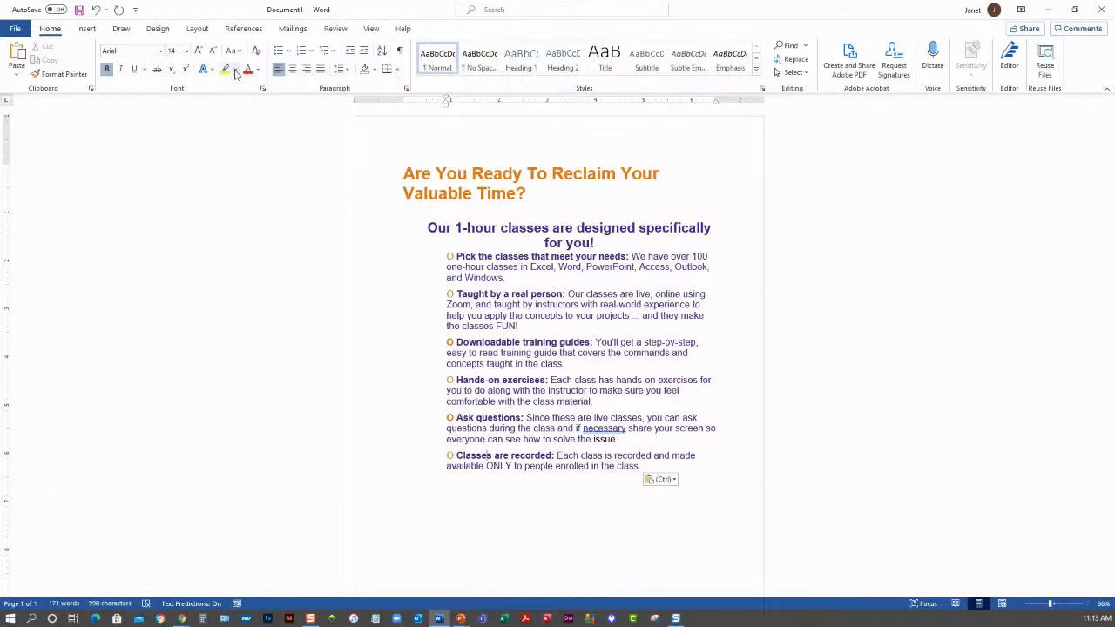
# Step: Open Word's text highlight color palette and capture a region of about 157 x 180 px around it and its button
pyautogui.click(235, 71)
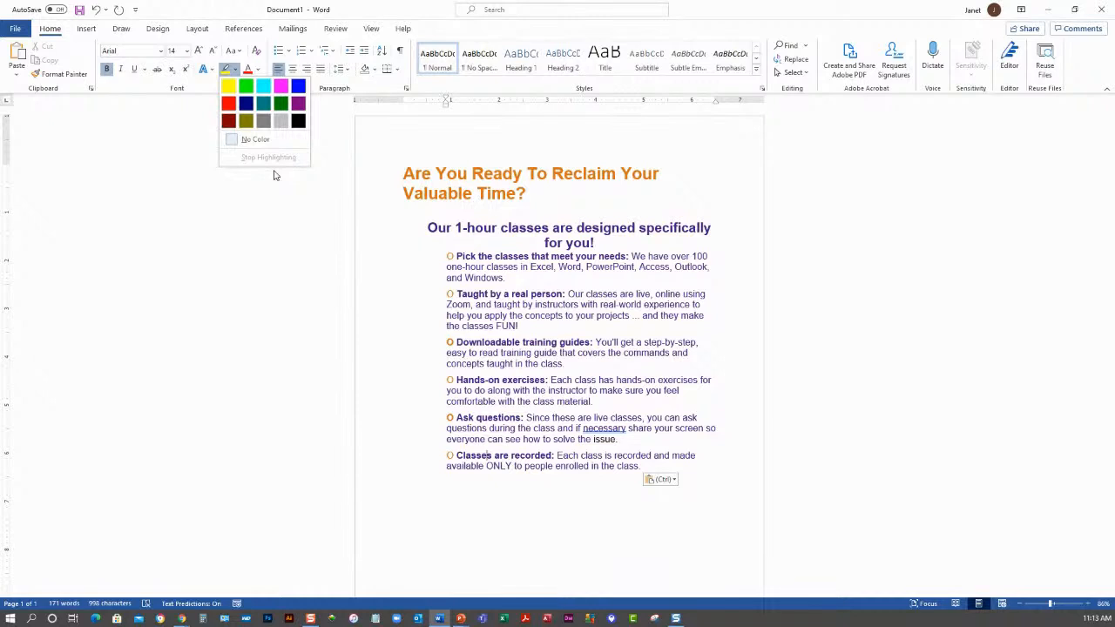
pyautogui.press('Print')
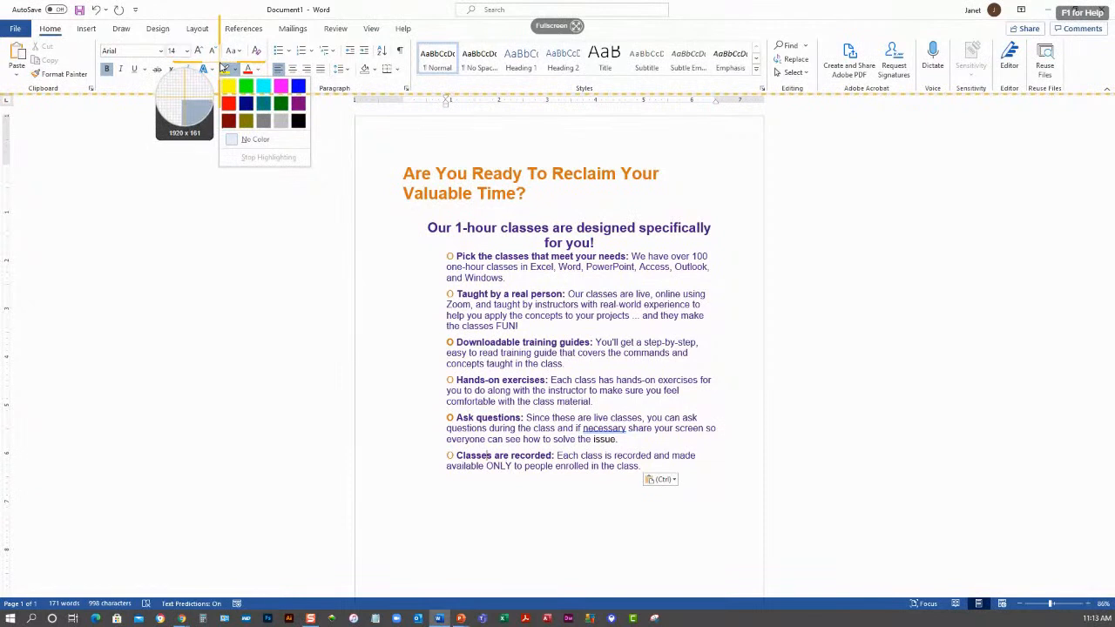
pyautogui.moveTo(221, 68); pyautogui.dragTo(313, 172)
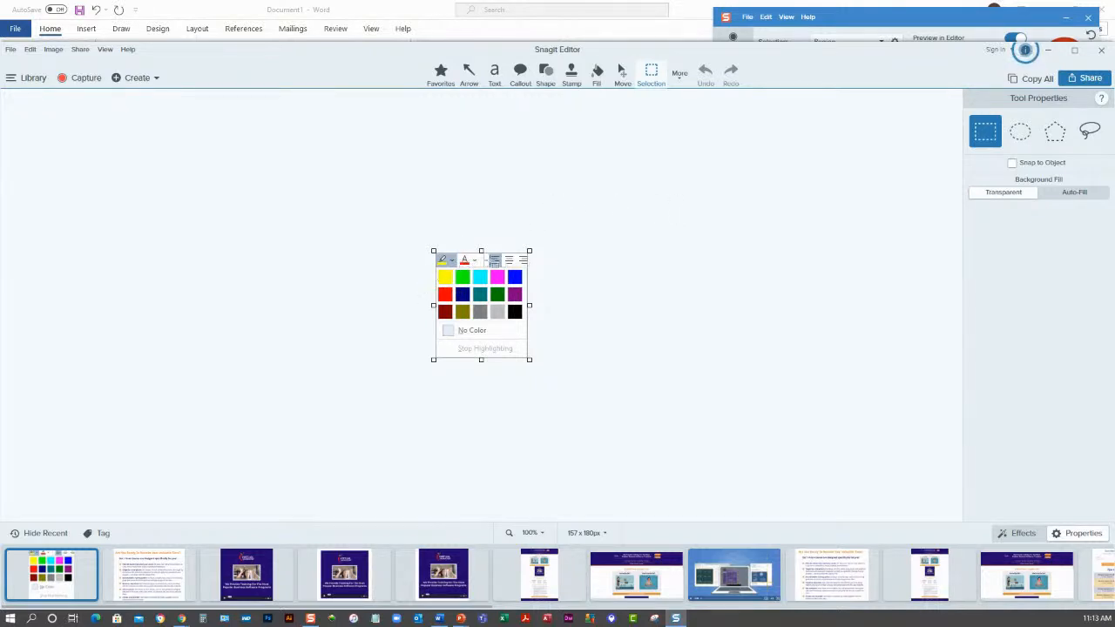
# Step: Delete the strip of other toolbar buttons beside the highlighter button in the captured palette image
pyautogui.click(539, 533)
pyautogui.moveTo(523, 494); pyautogui.dragTo(540, 490)
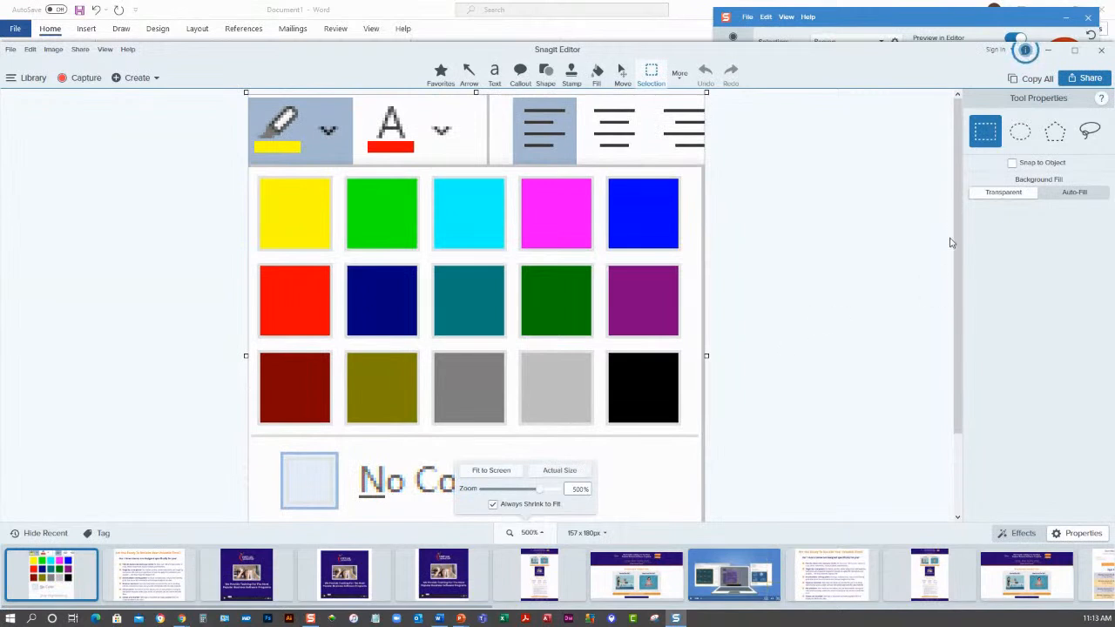
pyautogui.moveTo(954, 242); pyautogui.dragTo(949, 183)
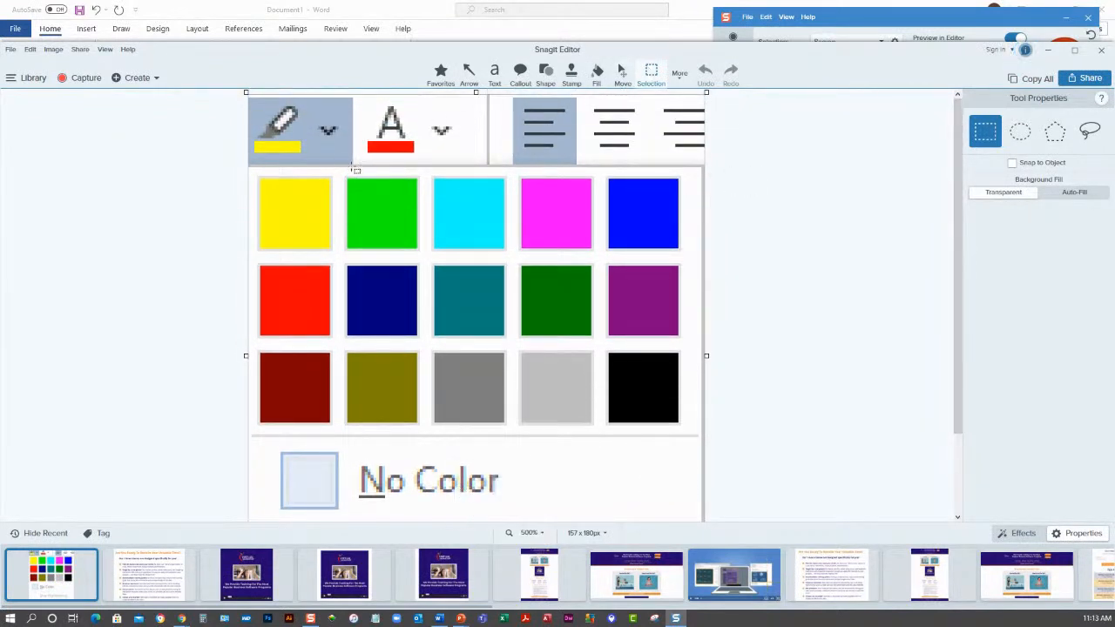
pyautogui.moveTo(355, 164)
pyautogui.mouseDown()
pyautogui.moveTo(661, 123)
pyautogui.moveTo(733, 90)
pyautogui.mouseUp()
pyautogui.press('Delete')
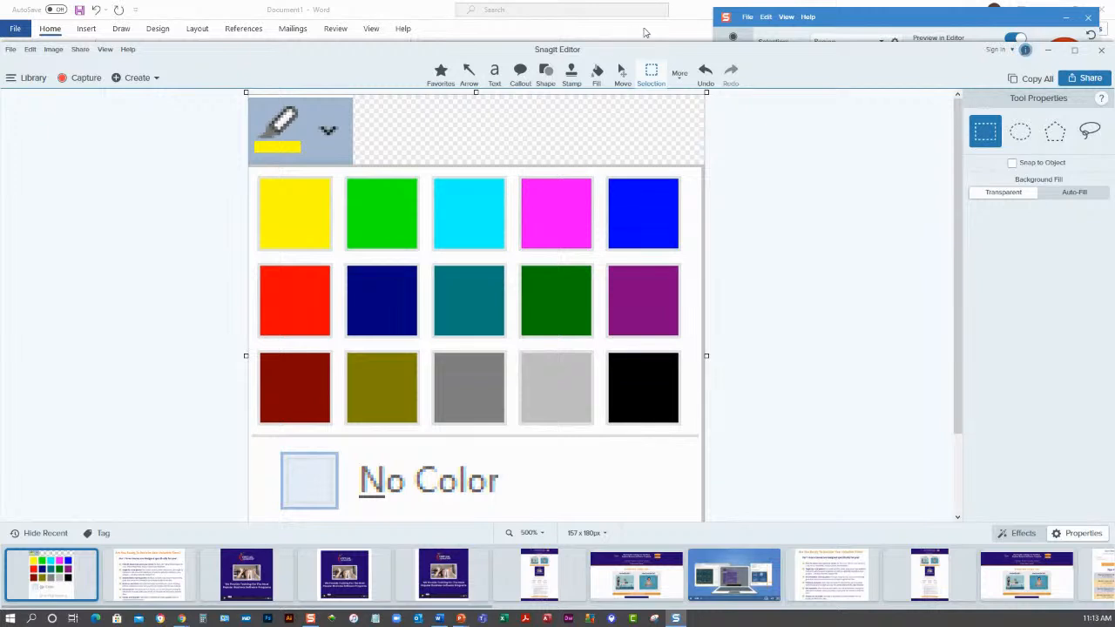
# Step: Fill the transparent strip beside the highlighter button with white #FFFFFF sampled from the image's background
pyautogui.click(598, 73)
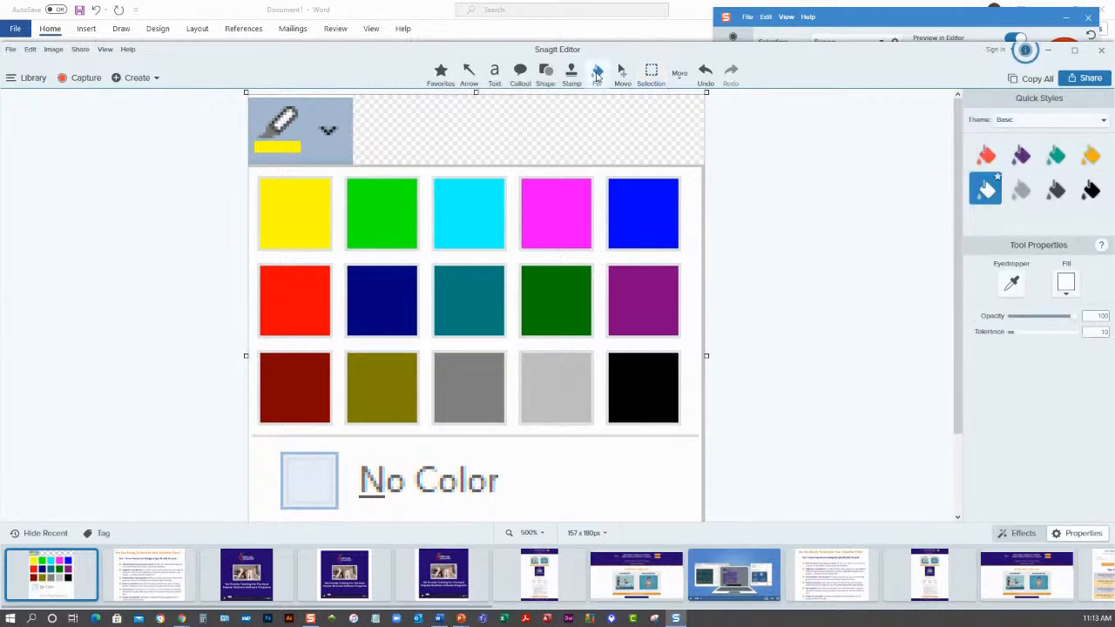
pyautogui.click(1012, 286)
pyautogui.click(721, 198)
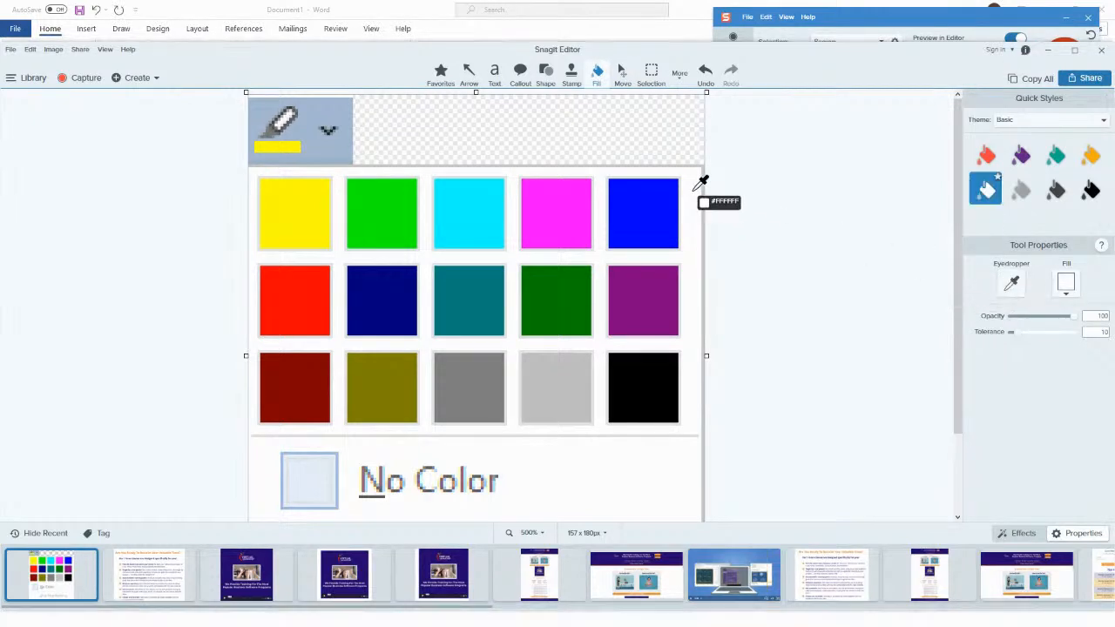
pyautogui.click(482, 110)
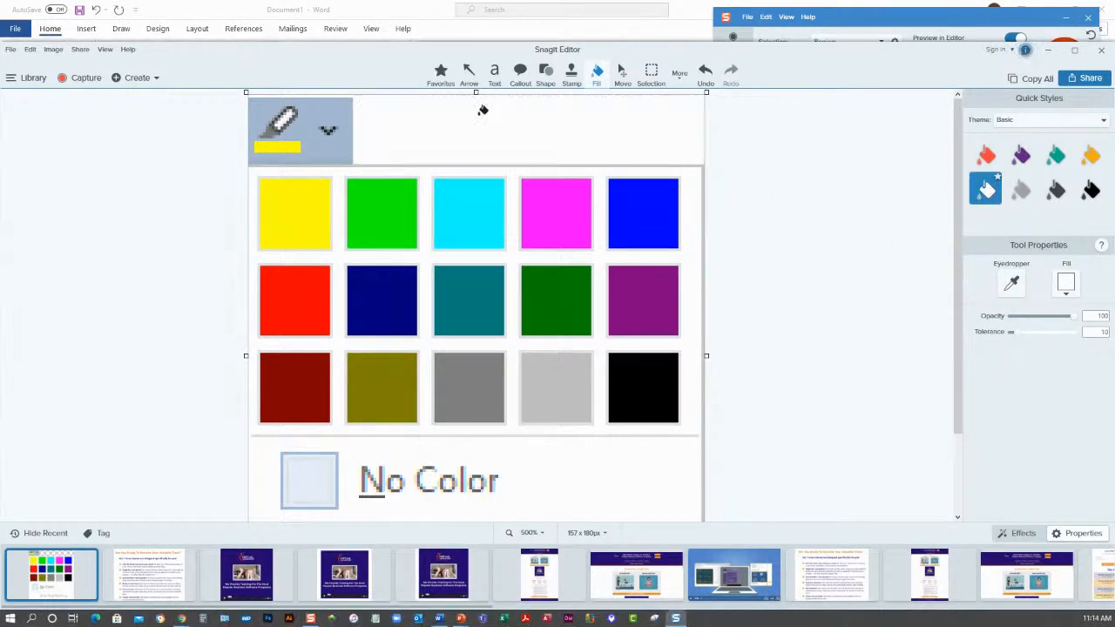
# Step: Copy the whole edited highlight palette image to the clipboard
pyautogui.click(528, 532)
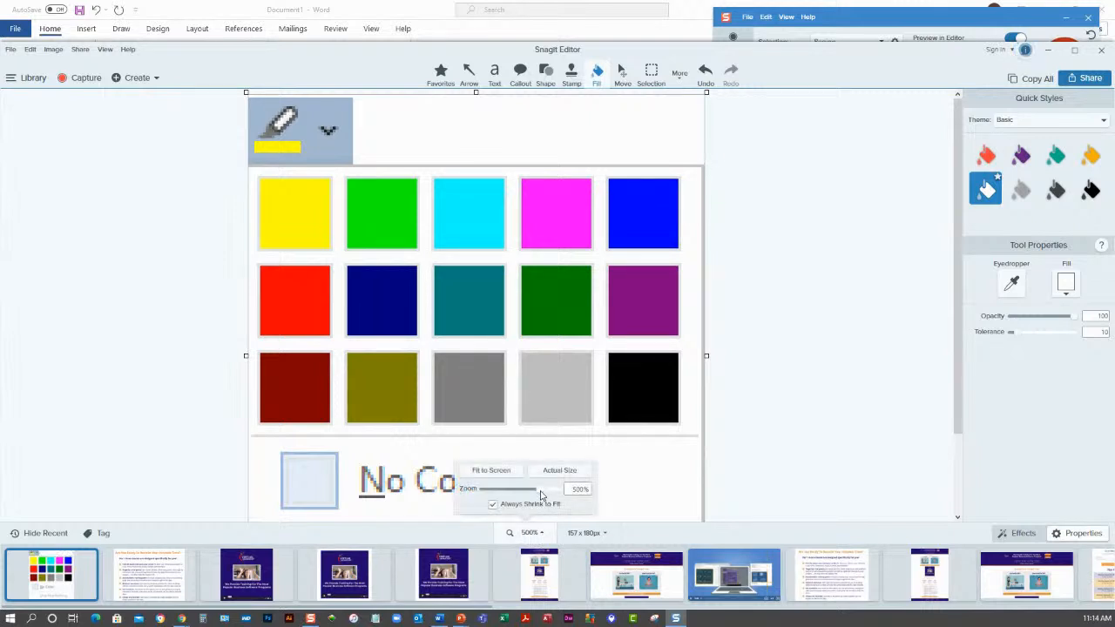
pyautogui.moveTo(541, 493); pyautogui.dragTo(531, 495)
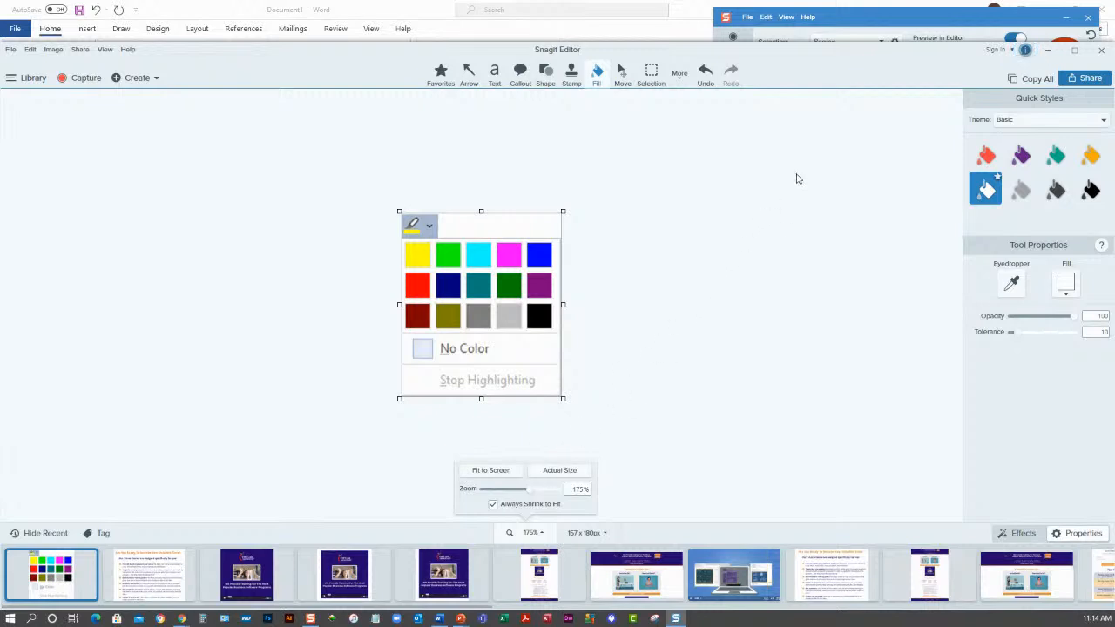
pyautogui.click(1033, 80)
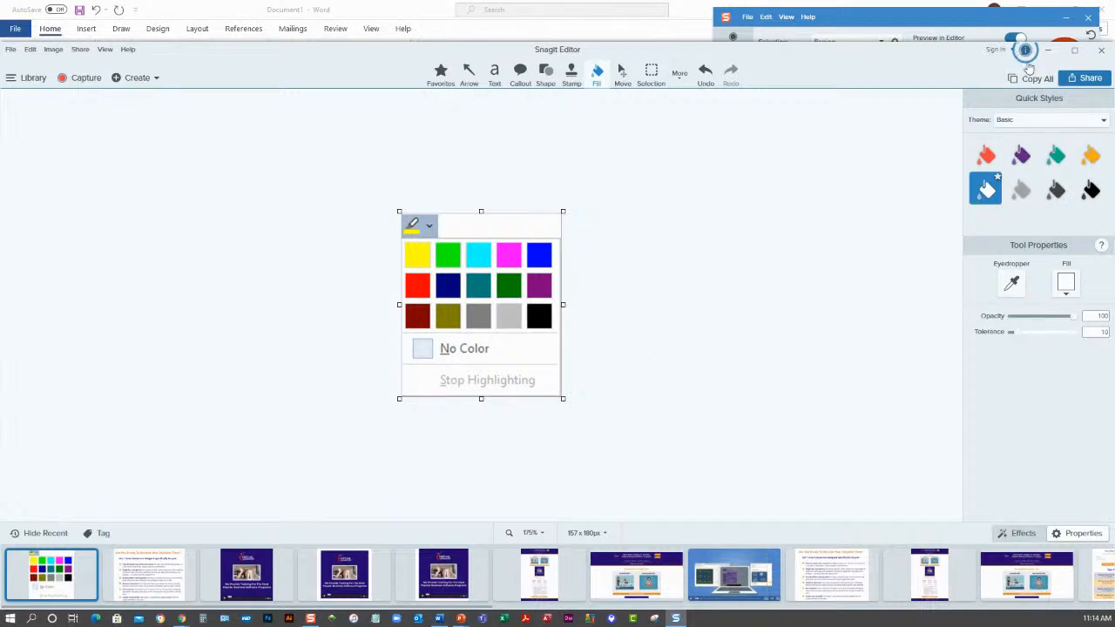
# Step: View the two recent captures of the 1-hour classes section in the editor
pyautogui.click(148, 577)
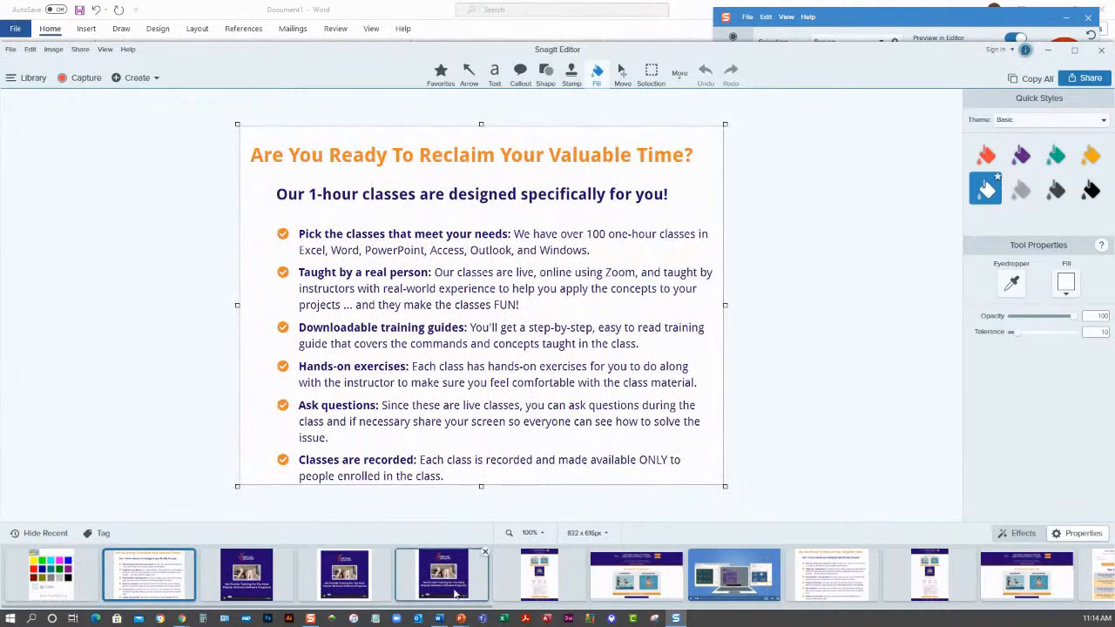
pyautogui.click(841, 588)
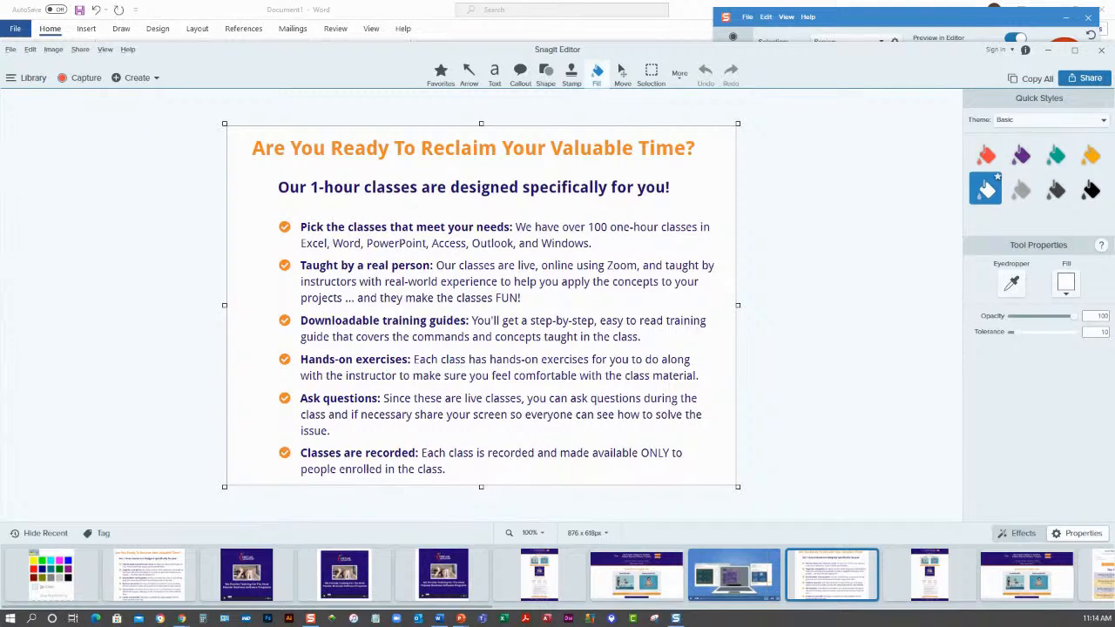
# Step: Switch to Word and insert a page break after the pasted text
pyautogui.hotkey('alt', 'Tab')
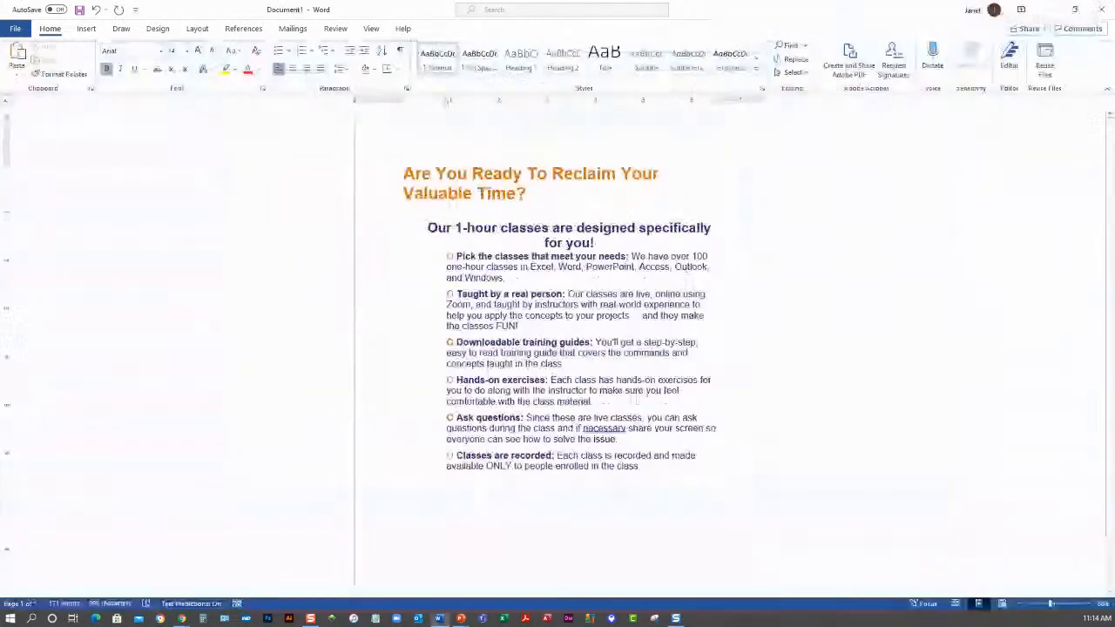
pyautogui.click(458, 519)
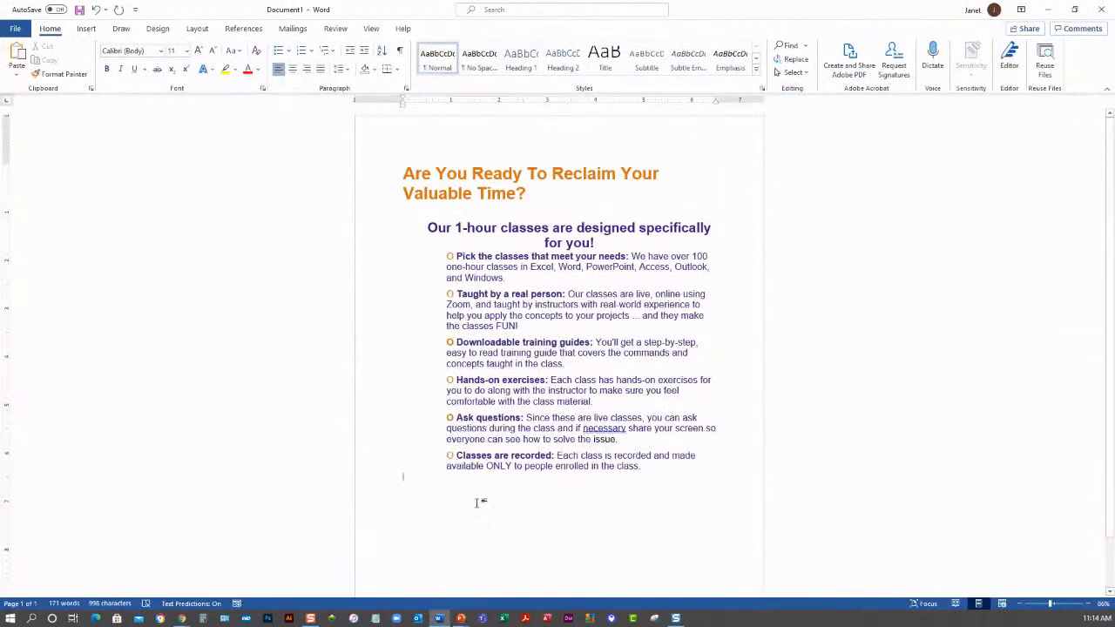
pyautogui.hotkey('ctrl', 'Return')
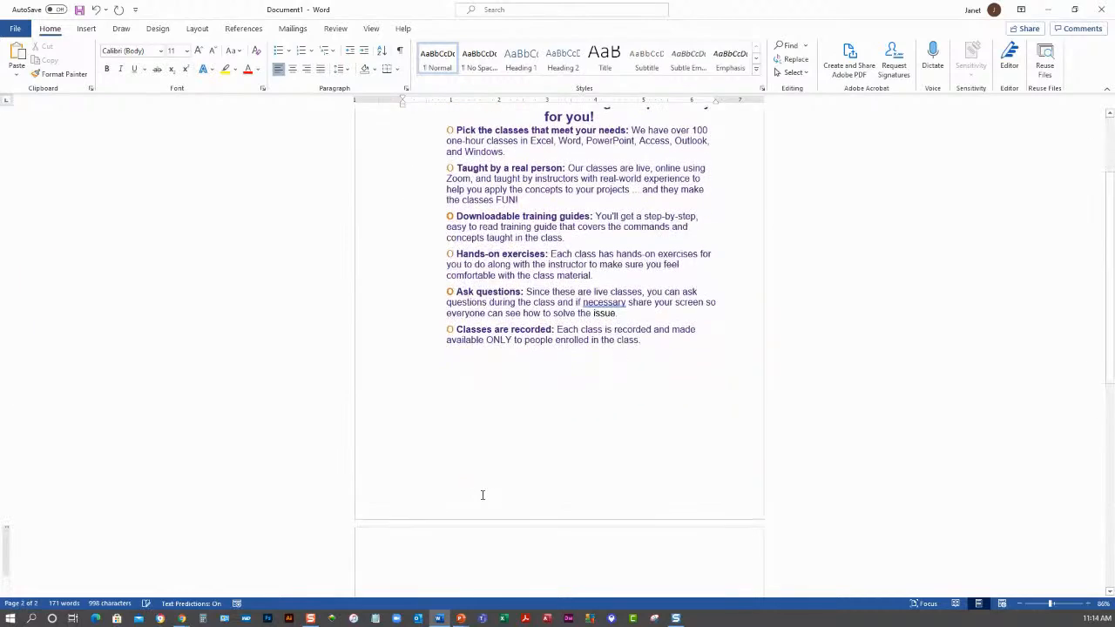
# Step: Generate sample paragraphs on the new page with =rand() and paste the copied highlight palette image before the second paragraph
pyautogui.scroll(-5, 482, 494)
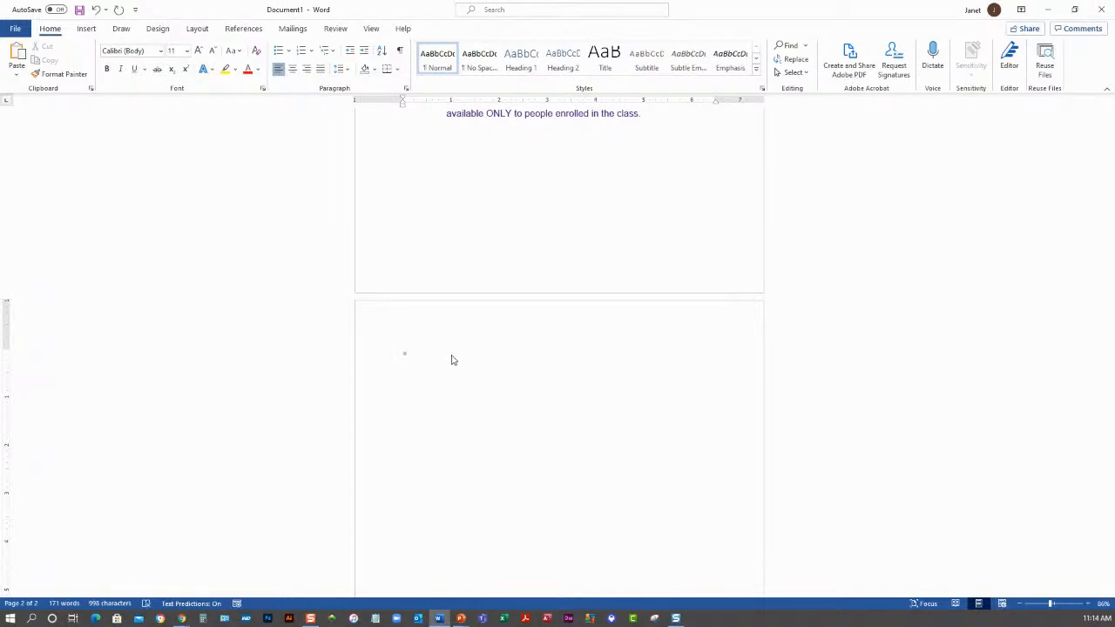
pyautogui.write('=rand()')
pyautogui.press('Return')
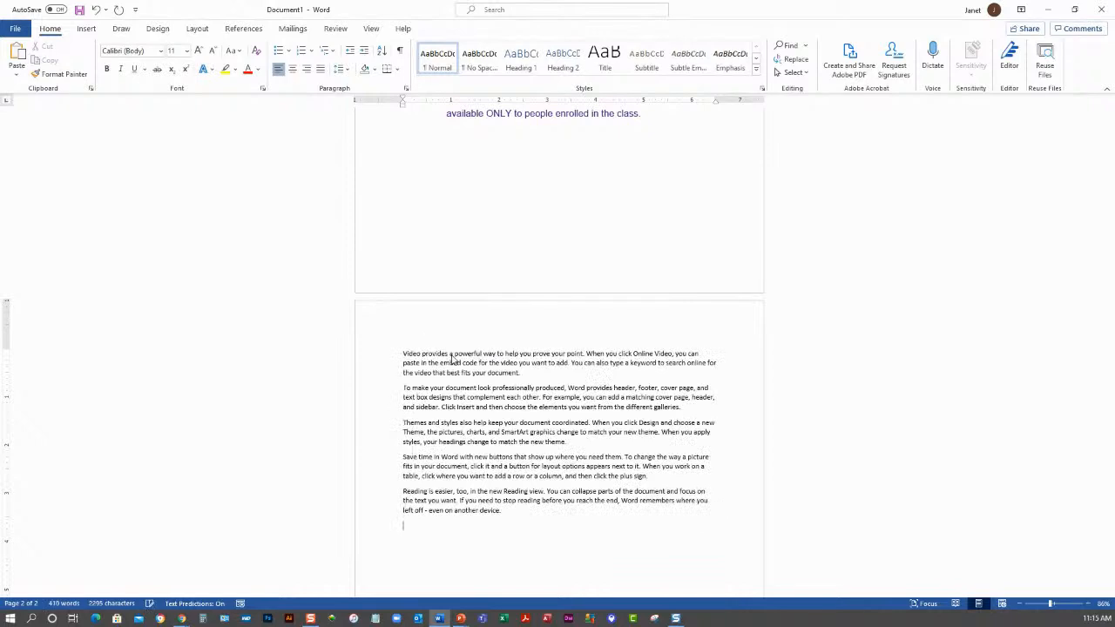
pyautogui.click(403, 389)
pyautogui.hotkey('ctrl', 'v')
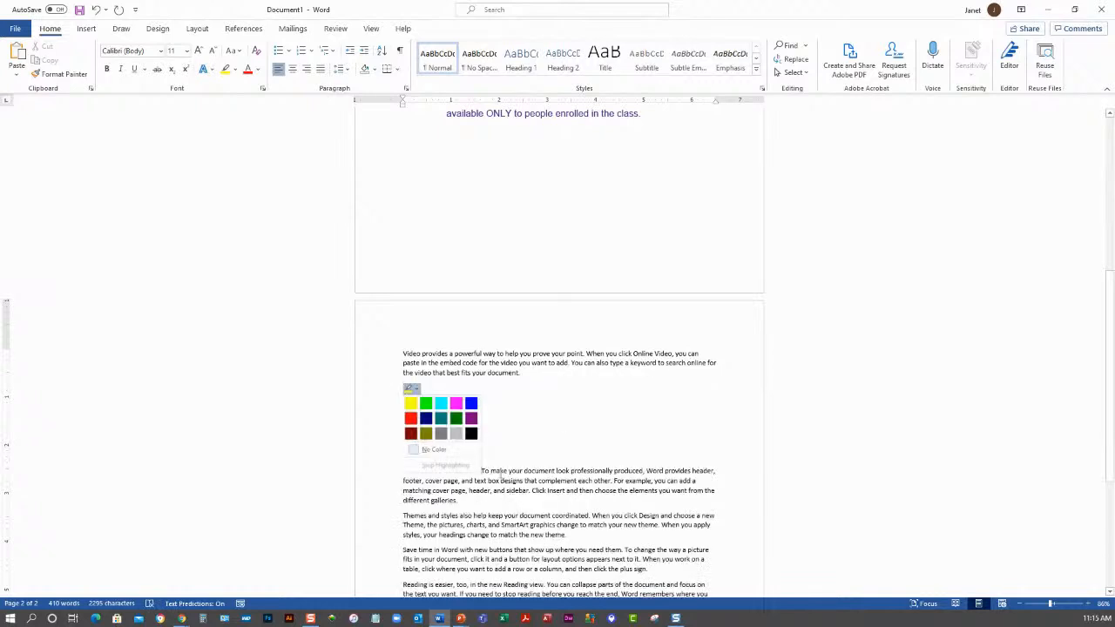
# Step: Set the palette image's text wrapping to Tight and move it to the right side of the second and third paragraphs
pyautogui.click(450, 437)
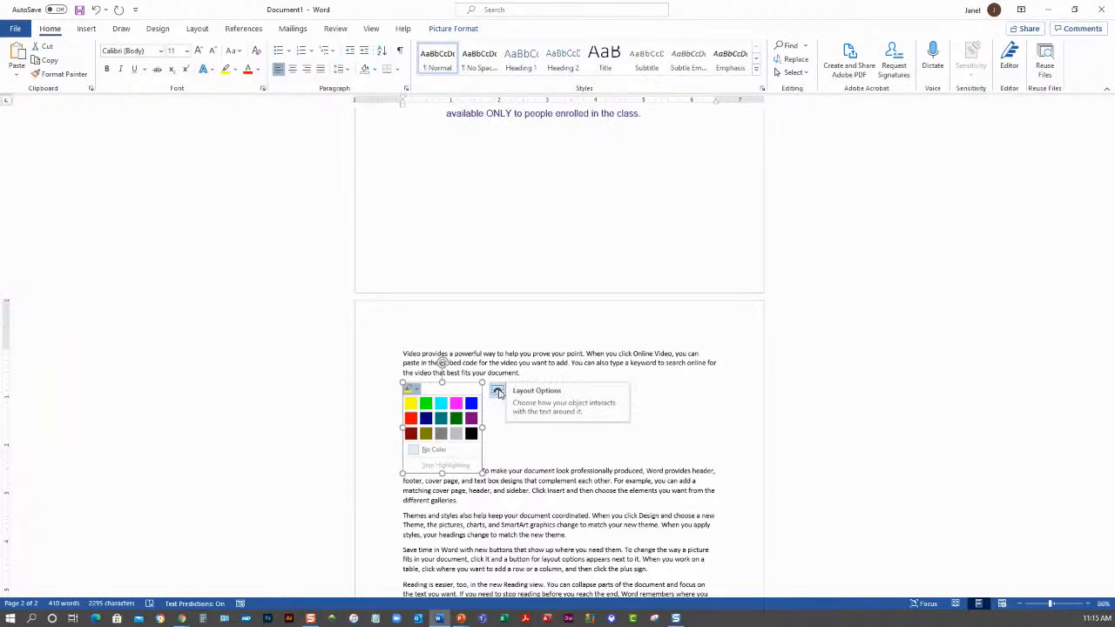
pyautogui.click(497, 391)
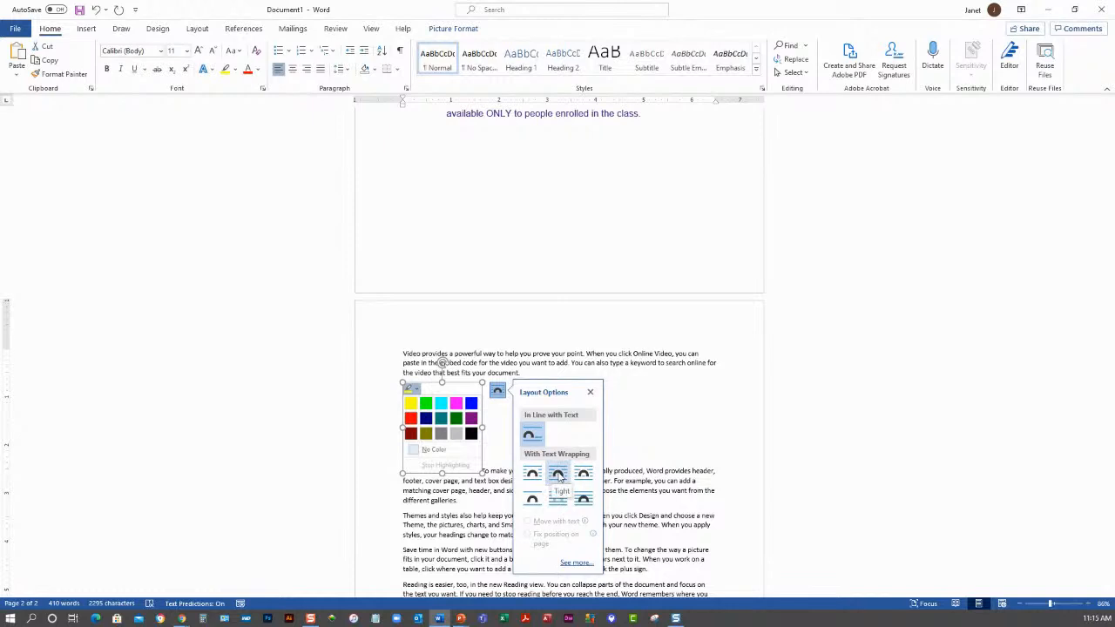
pyautogui.click(558, 473)
pyautogui.click(439, 487)
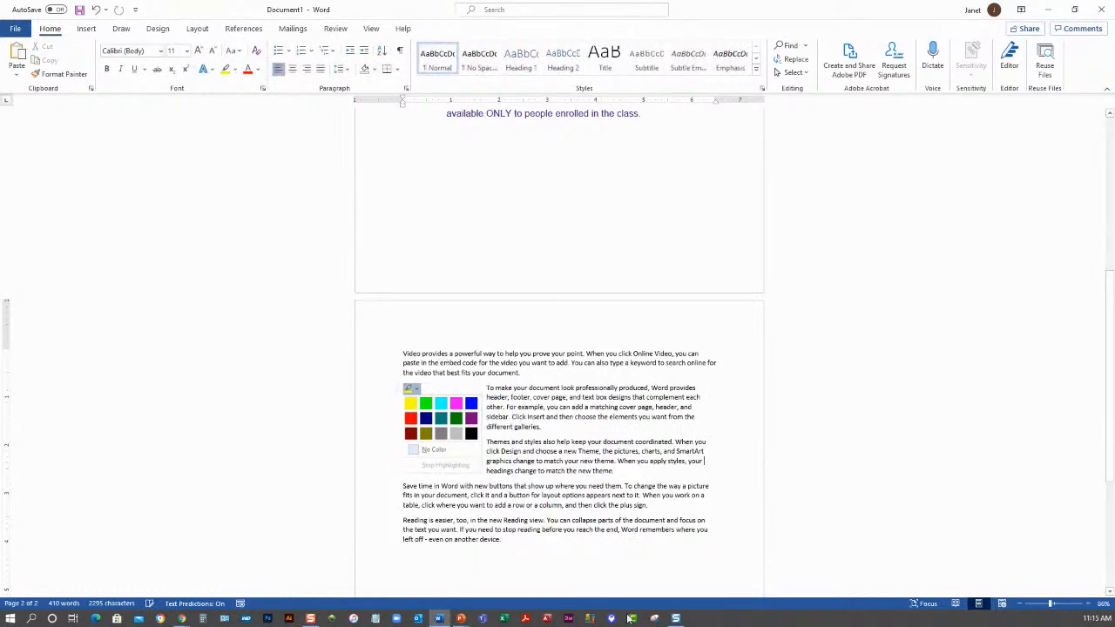
pyautogui.moveTo(443, 439); pyautogui.dragTo(673, 442)
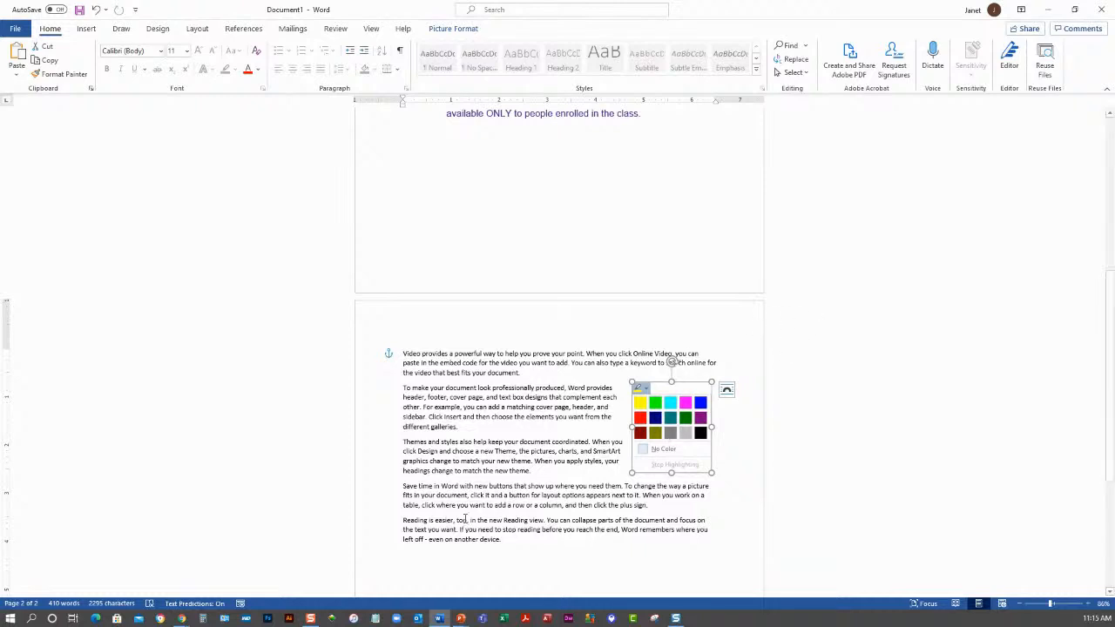
# Step: Switch to the running PowerPoint slide show and advance to the Tips For The Week Calendar slide
pyautogui.moveTo(461, 619)
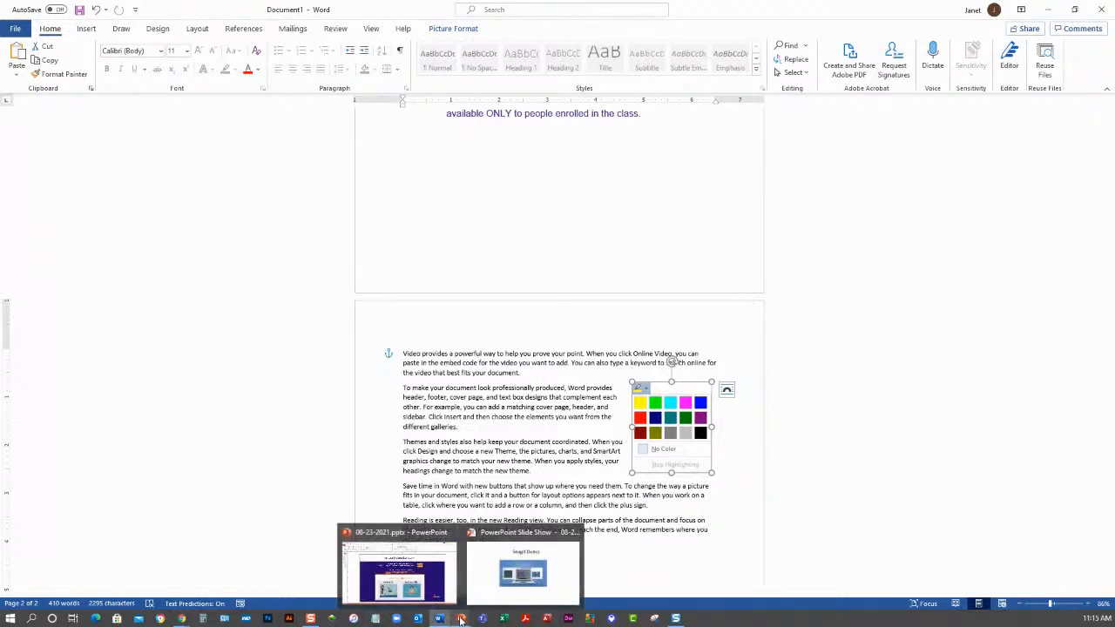
pyautogui.click(461, 619)
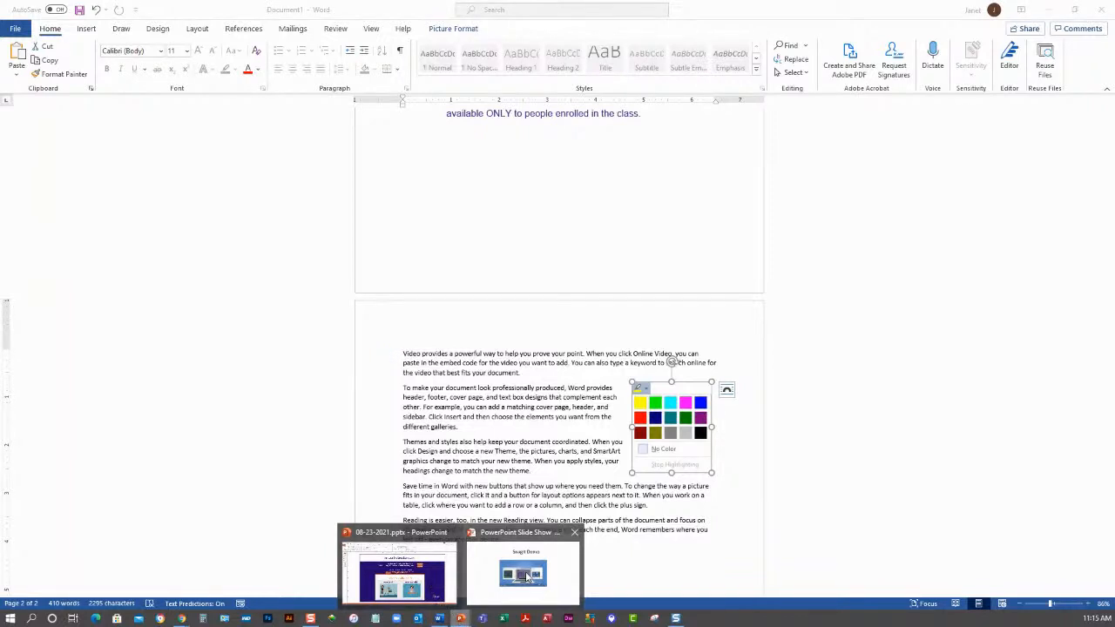
pyautogui.click(493, 575)
pyautogui.click(514, 516)
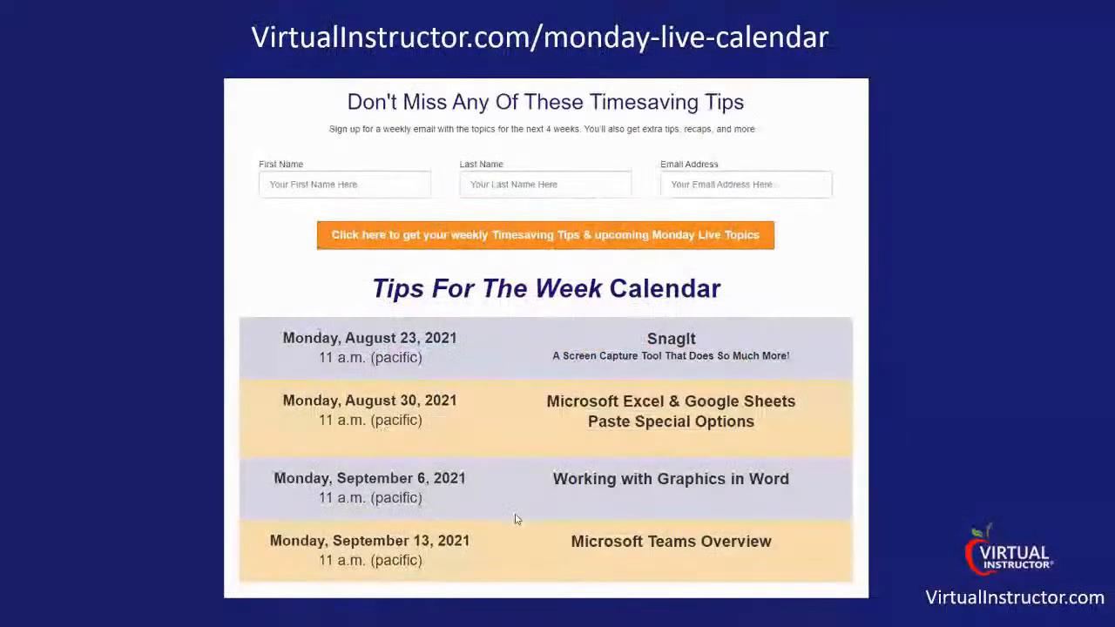